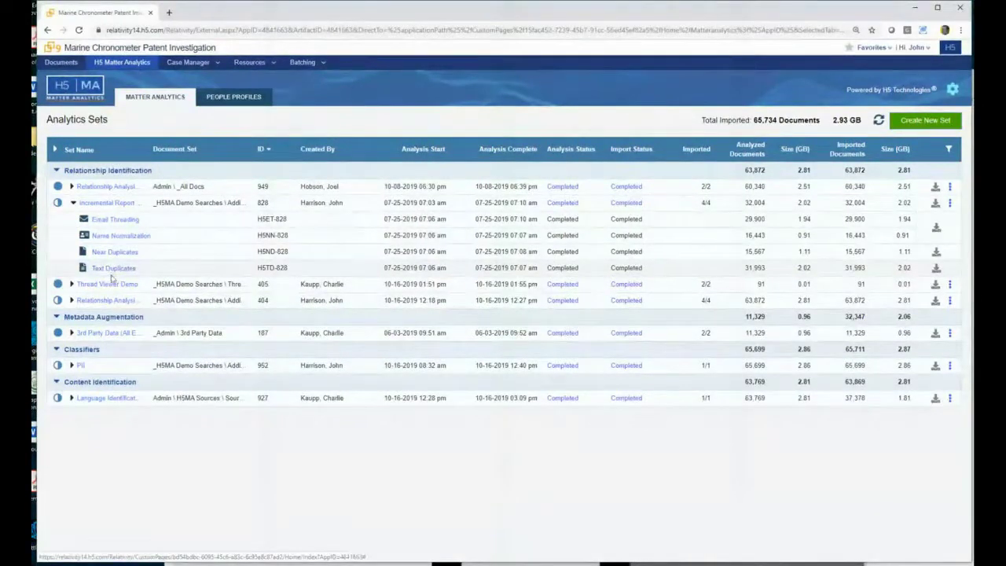
Expand the PII and Language Identification analytics sets and open the Incremental Report Demo report
{"action": "left_click", "coordinate": [72, 365]}
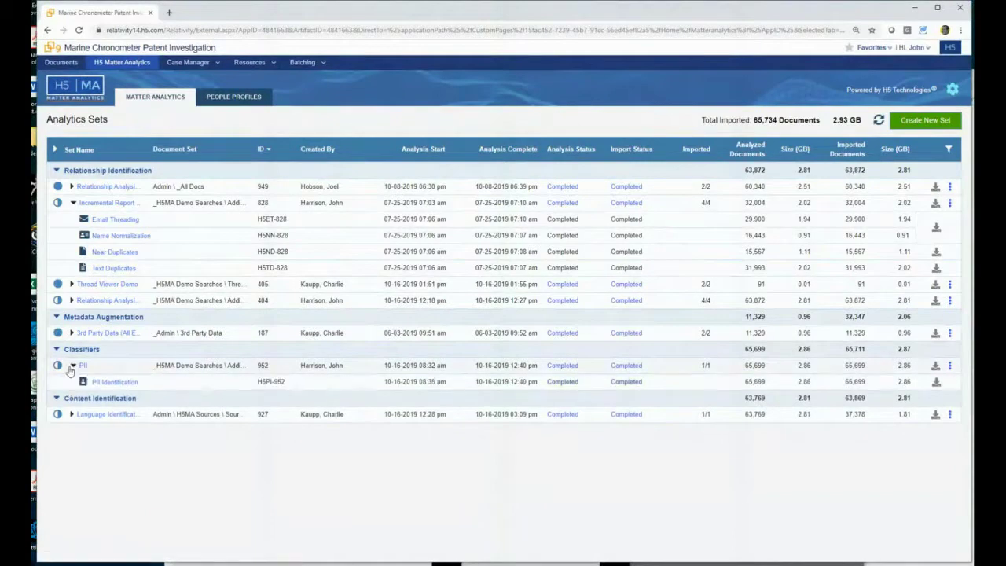
{"action": "left_click", "coordinate": [71, 414]}
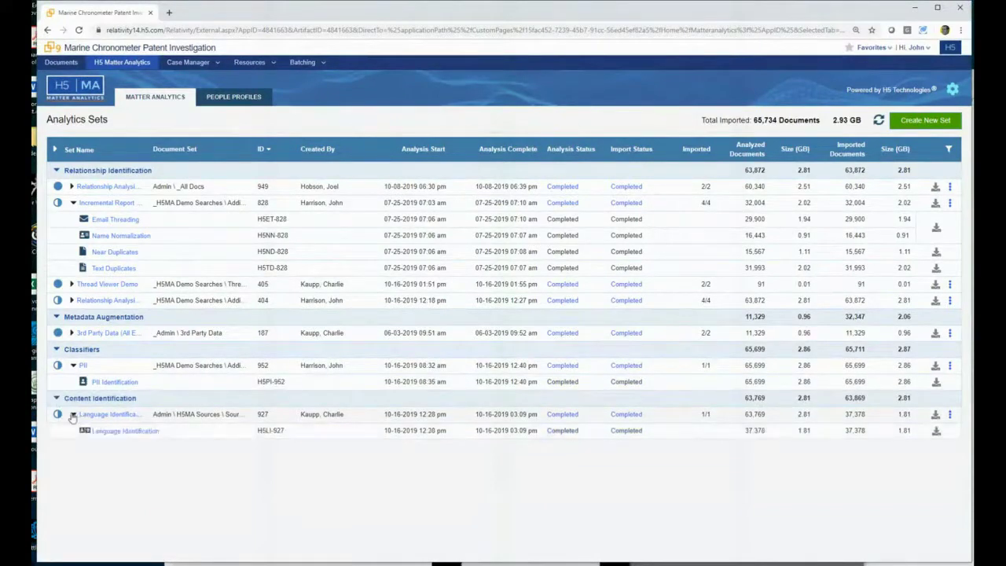
{"action": "left_click", "coordinate": [94, 205]}
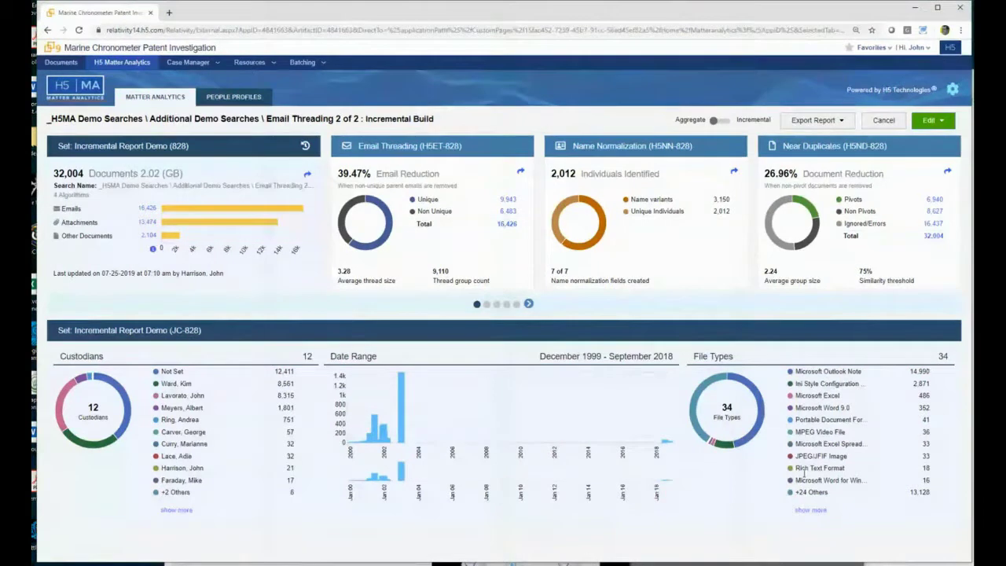
Open the report's Email Threading details and review the document counts, inclusive reasons and thread count summary
{"action": "left_click", "coordinate": [510, 268]}
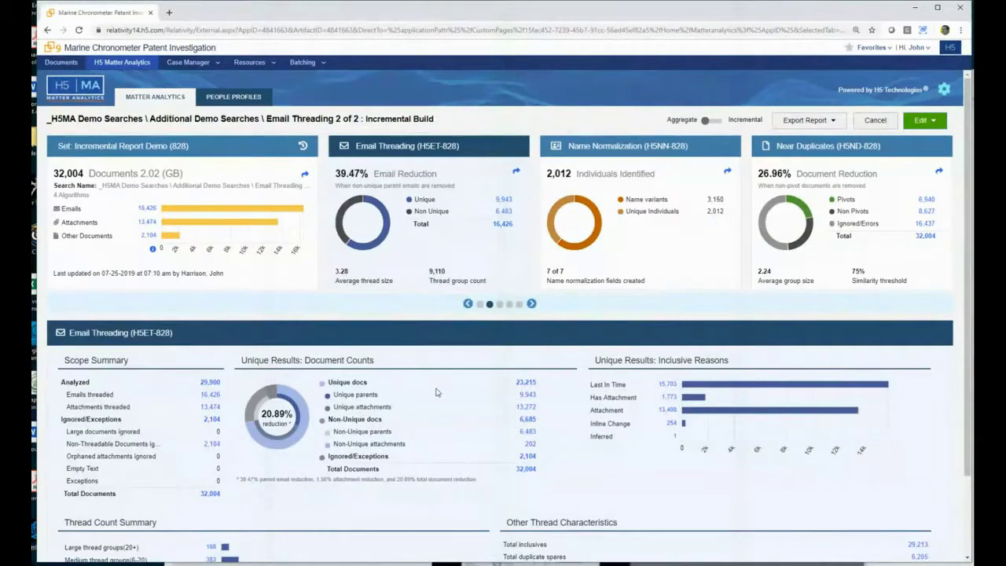
{"action": "scroll", "coordinate": [437, 391], "scroll_direction": "down", "scroll_amount": 1}
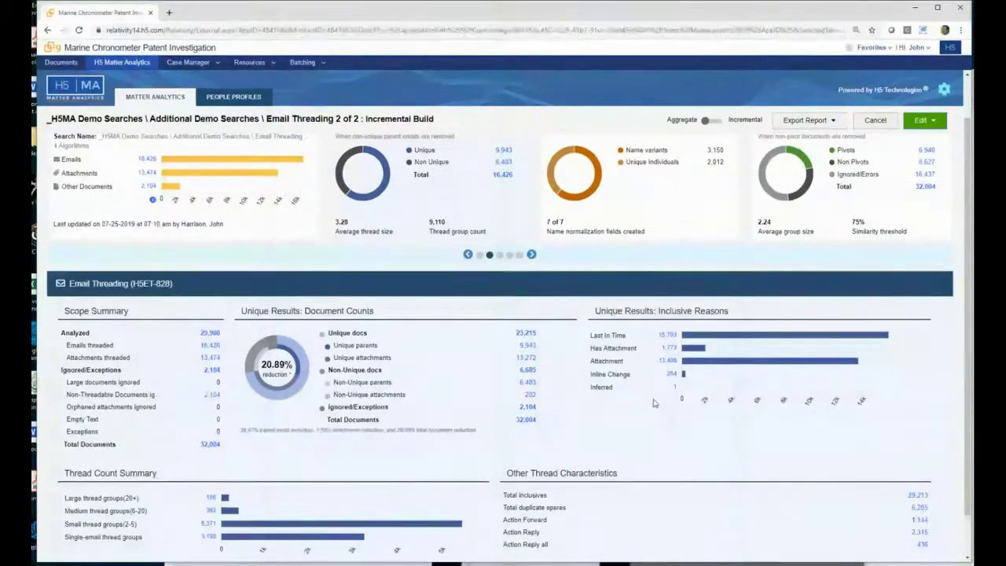
{"action": "scroll", "coordinate": [654, 403], "scroll_direction": "down", "scroll_amount": 2}
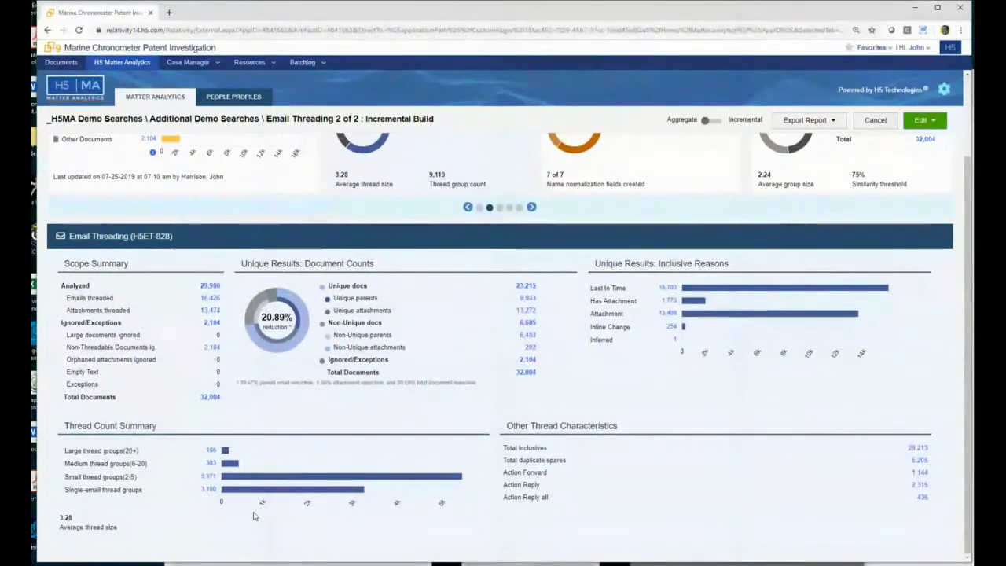
{"action": "scroll", "coordinate": [652, 225], "scroll_direction": "up", "scroll_amount": 2}
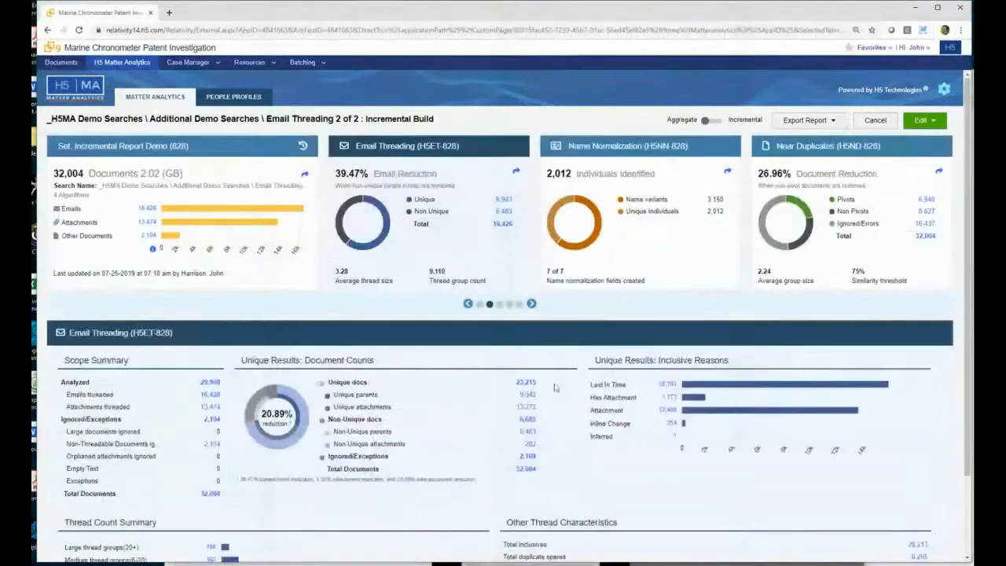
View the report's Name Normalization and Near Duplicates details, and return to the Email Threading details
{"action": "left_click", "coordinate": [643, 253]}
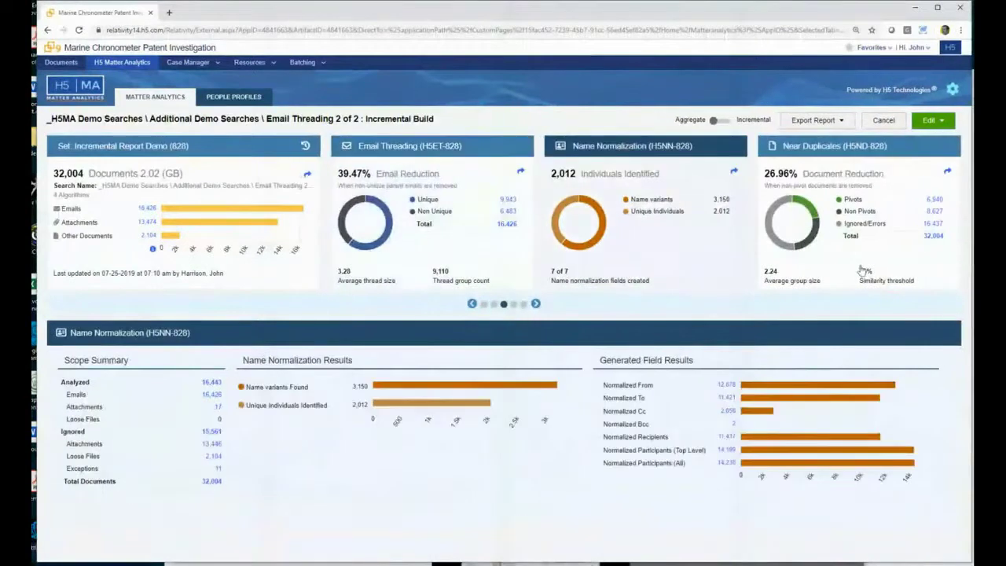
{"action": "left_click", "coordinate": [863, 269]}
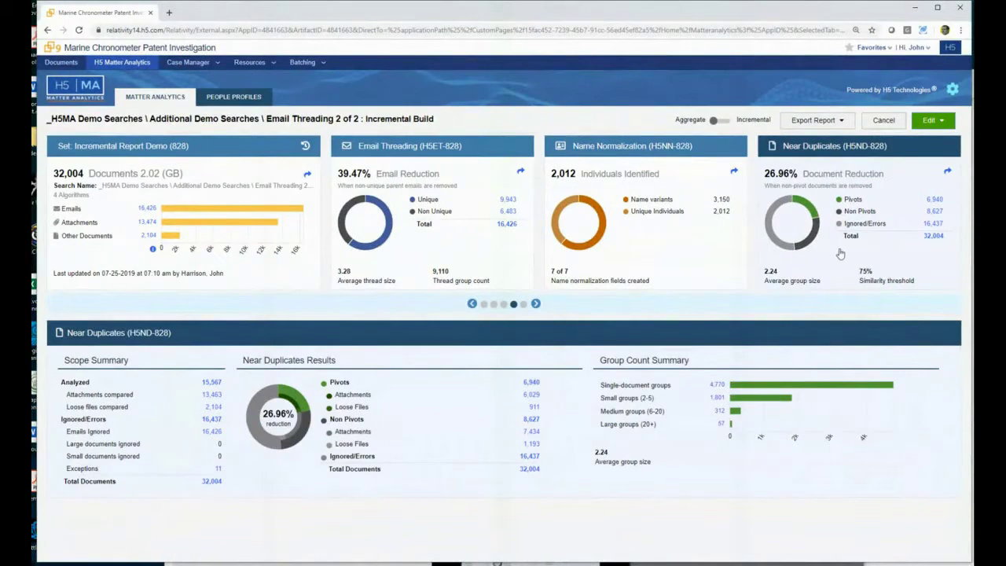
{"action": "left_click", "coordinate": [503, 276]}
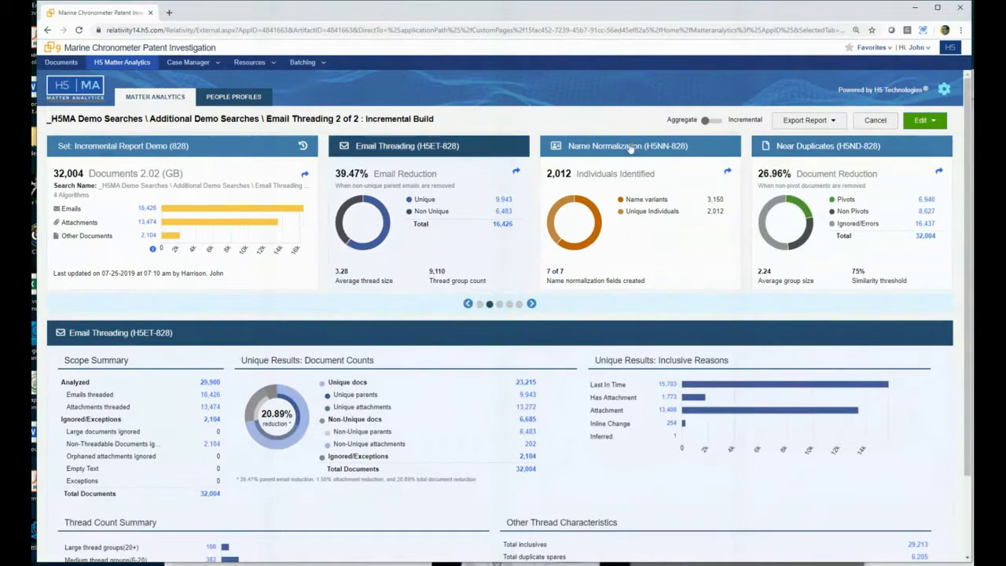
Switch the report to Incremental and examine the added Email Threading results, including new and pre-existing thread groups and other thread characteristics
{"action": "left_click", "coordinate": [714, 122]}
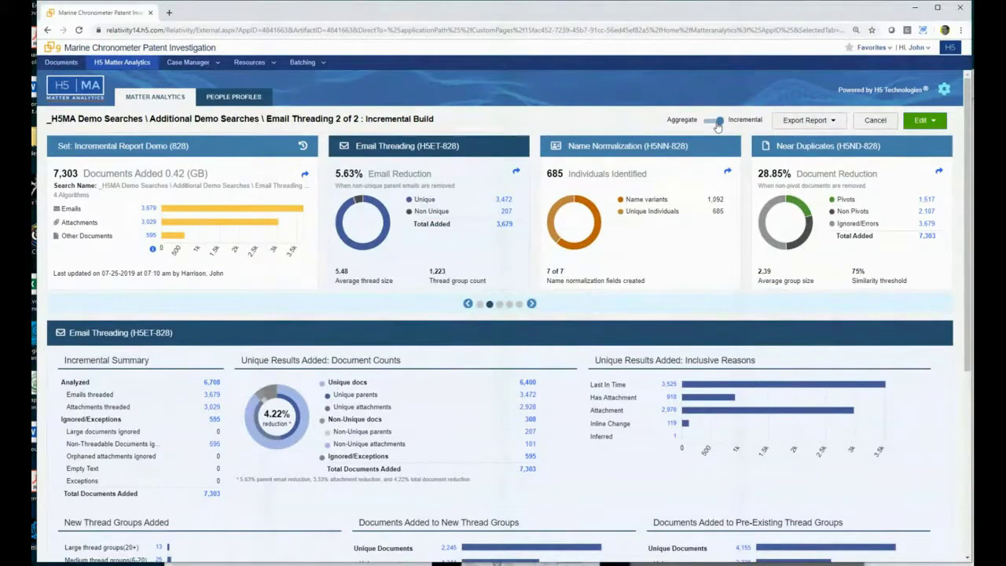
{"action": "scroll", "coordinate": [479, 410], "scroll_direction": "down", "scroll_amount": 1}
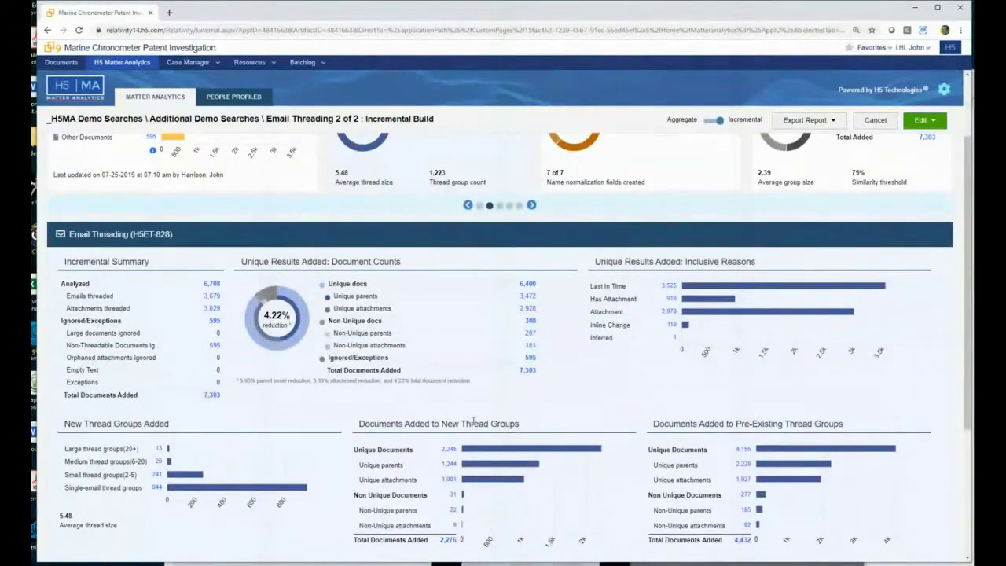
{"action": "scroll", "coordinate": [492, 425], "scroll_direction": "down", "scroll_amount": 1}
{"action": "mouse_move", "coordinate": [515, 370]}
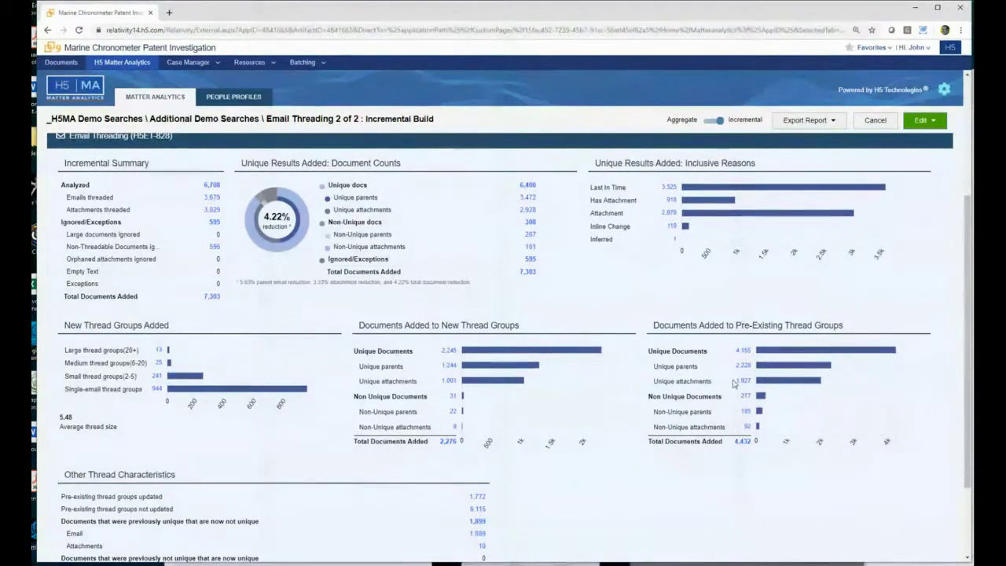
{"action": "scroll", "coordinate": [670, 464], "scroll_direction": "down", "scroll_amount": 1}
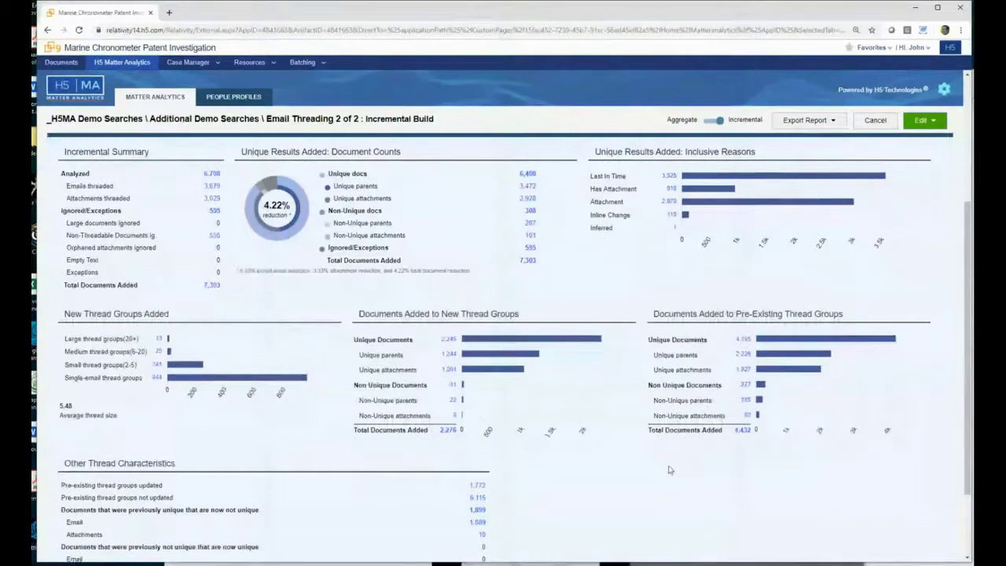
{"action": "scroll", "coordinate": [670, 469], "scroll_direction": "down", "scroll_amount": 1}
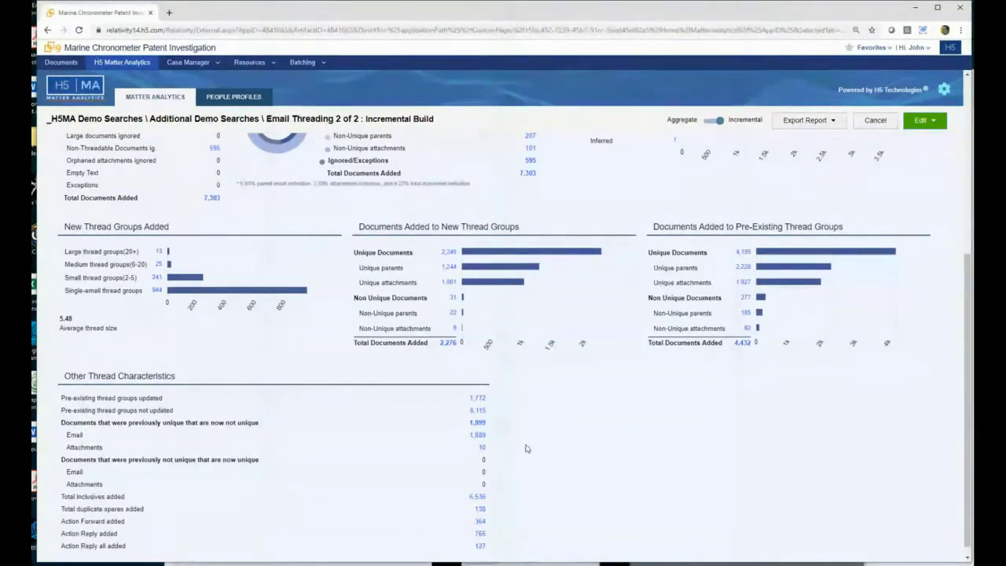
{"action": "scroll", "coordinate": [513, 415], "scroll_direction": "up", "scroll_amount": 3}
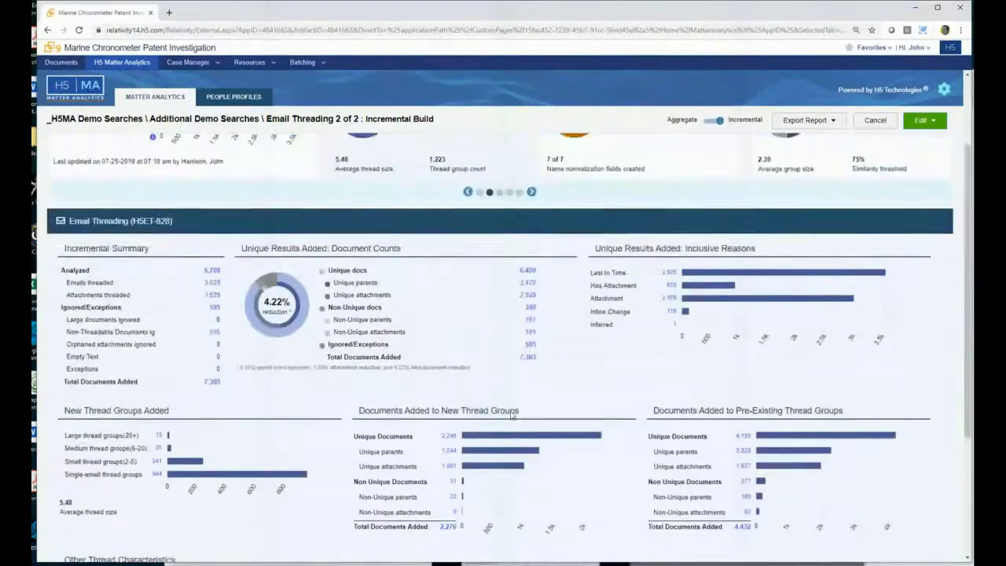
{"action": "scroll", "coordinate": [509, 415], "scroll_direction": "up", "scroll_amount": 2}
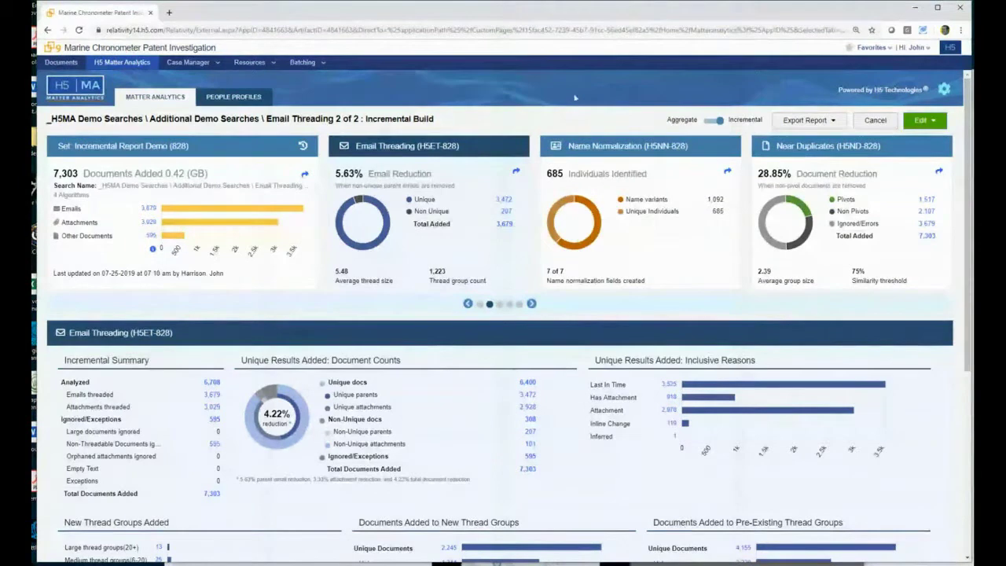
Show the Email Threading sharing options and the report export options, and review the Email Threading results in the Aggregate view
{"action": "left_click", "coordinate": [521, 170]}
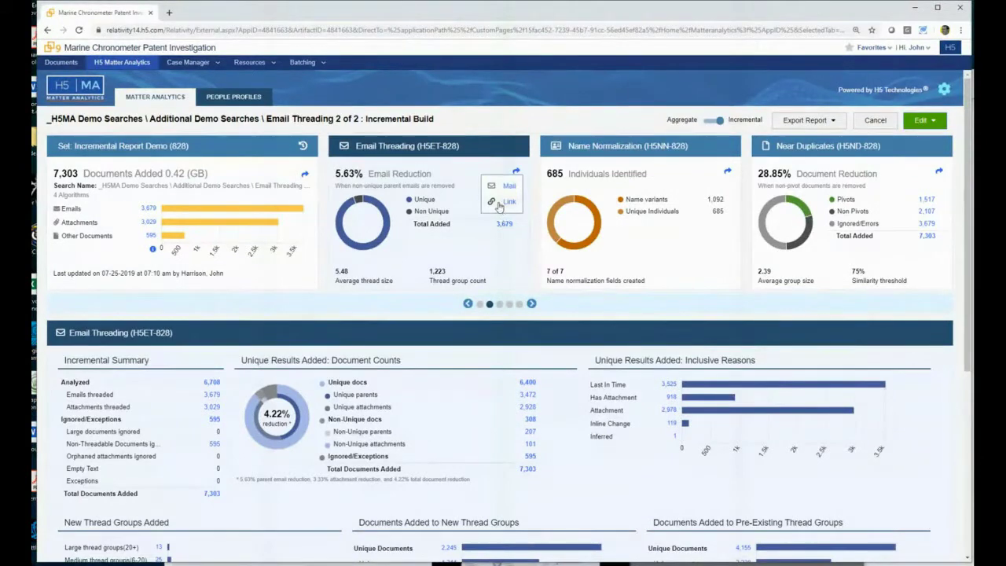
{"action": "left_click", "coordinate": [838, 122]}
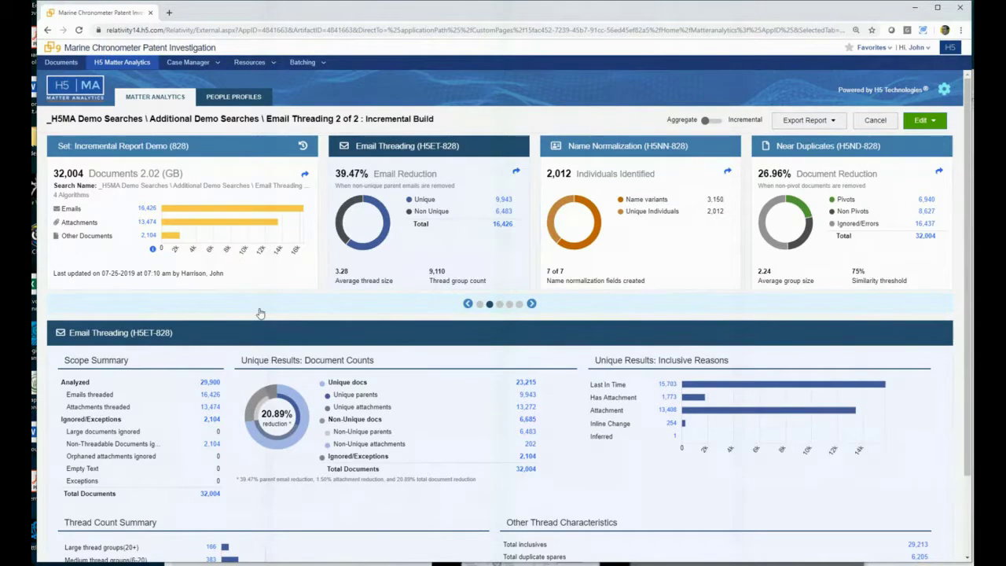
{"action": "scroll", "coordinate": [261, 312], "scroll_direction": "down", "scroll_amount": 1}
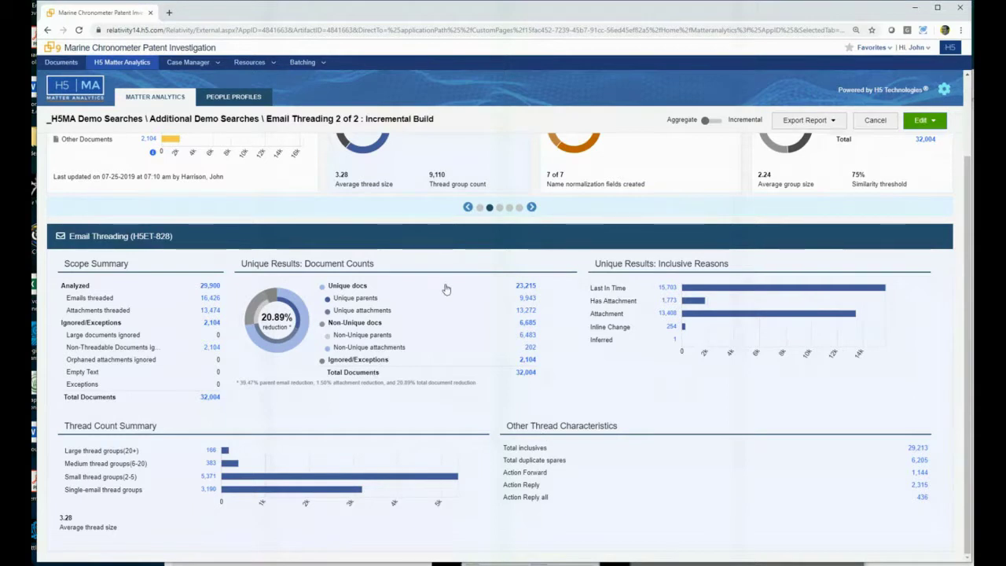
{"action": "scroll", "coordinate": [565, 259], "scroll_direction": "up", "scroll_amount": 2}
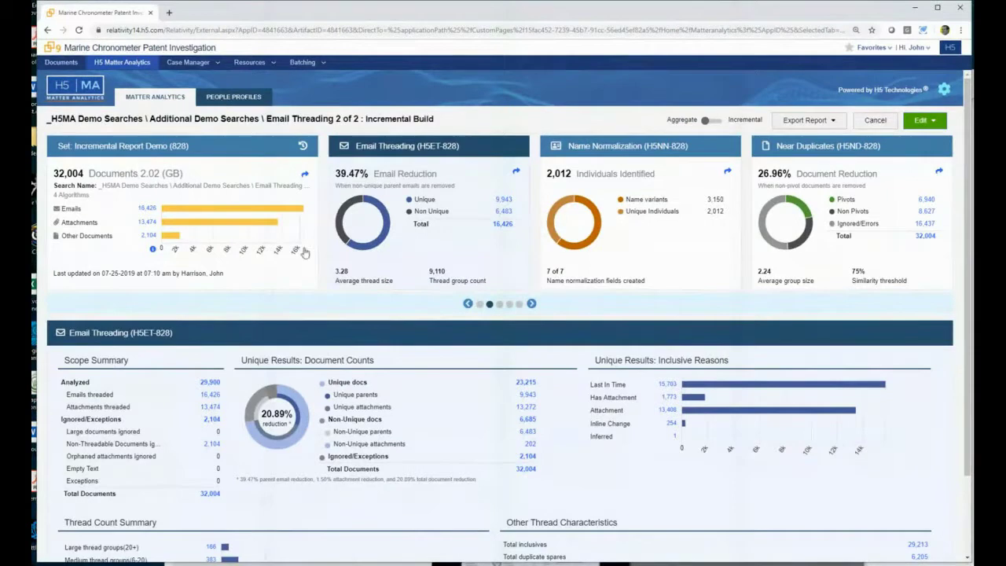
Open the people profiles list, clear the Custodian filter to view all profiles, and filter to custodians again
{"action": "left_click", "coordinate": [233, 97]}
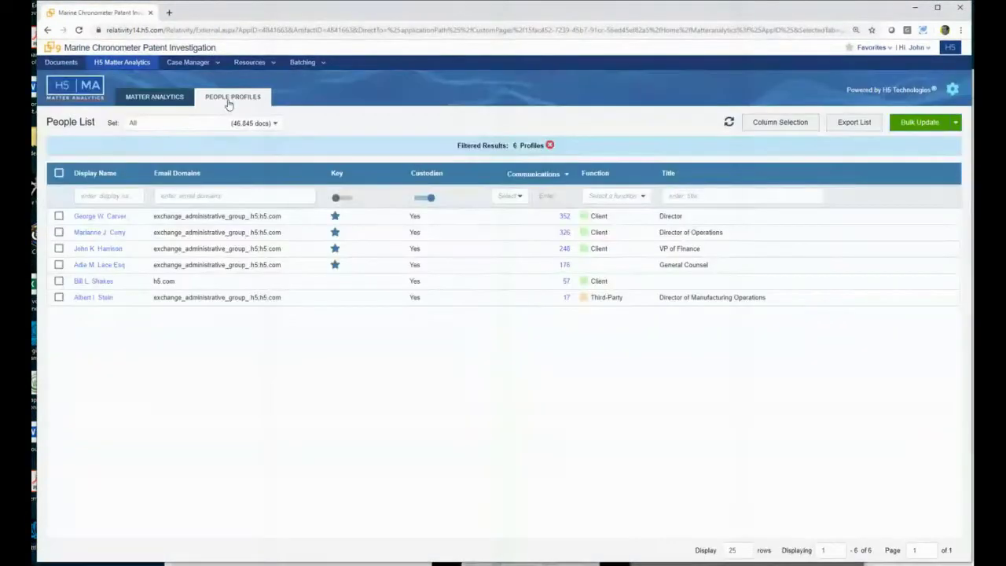
{"action": "left_click", "coordinate": [423, 198]}
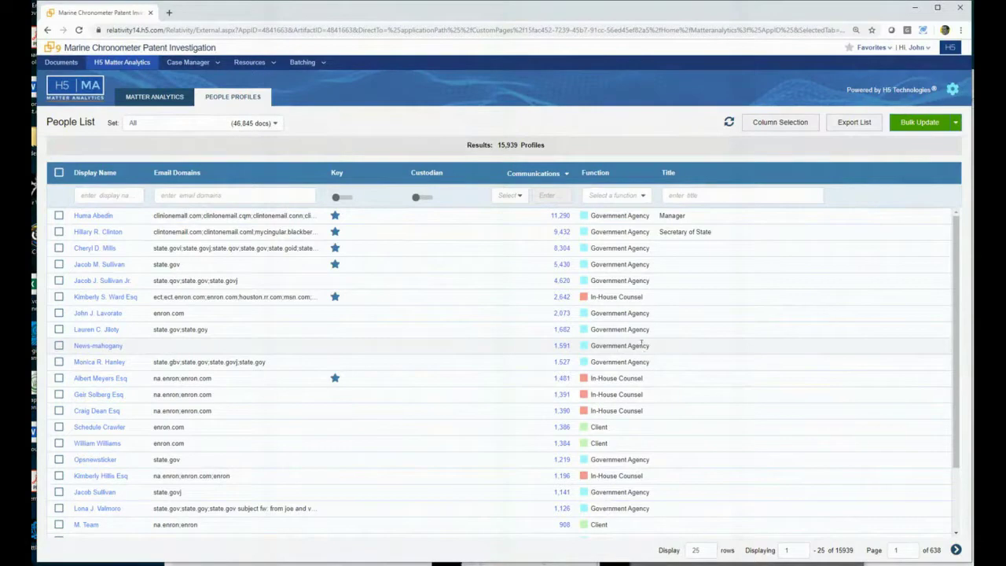
{"action": "left_click", "coordinate": [422, 199]}
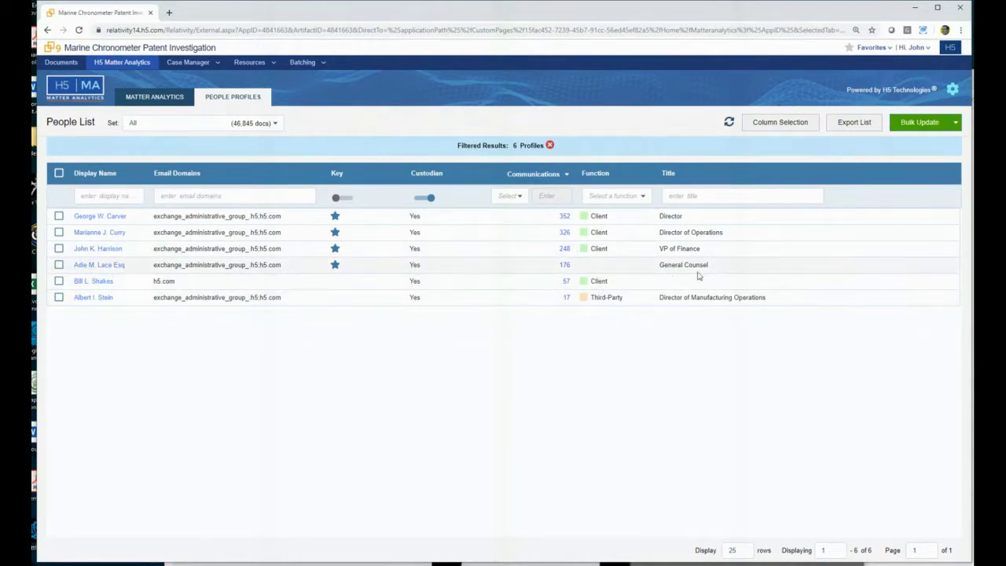
{"action": "left_click", "coordinate": [119, 266]}
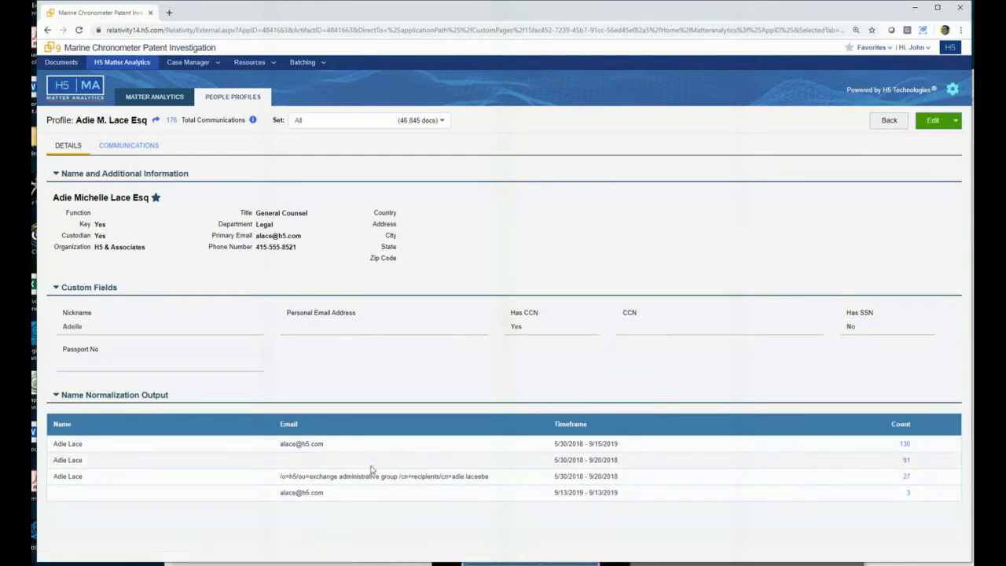
{"action": "left_click", "coordinate": [935, 121]}
{"action": "left_click", "coordinate": [252, 277]}
{"action": "scroll", "coordinate": [232, 327], "scroll_direction": "down", "scroll_amount": 3}
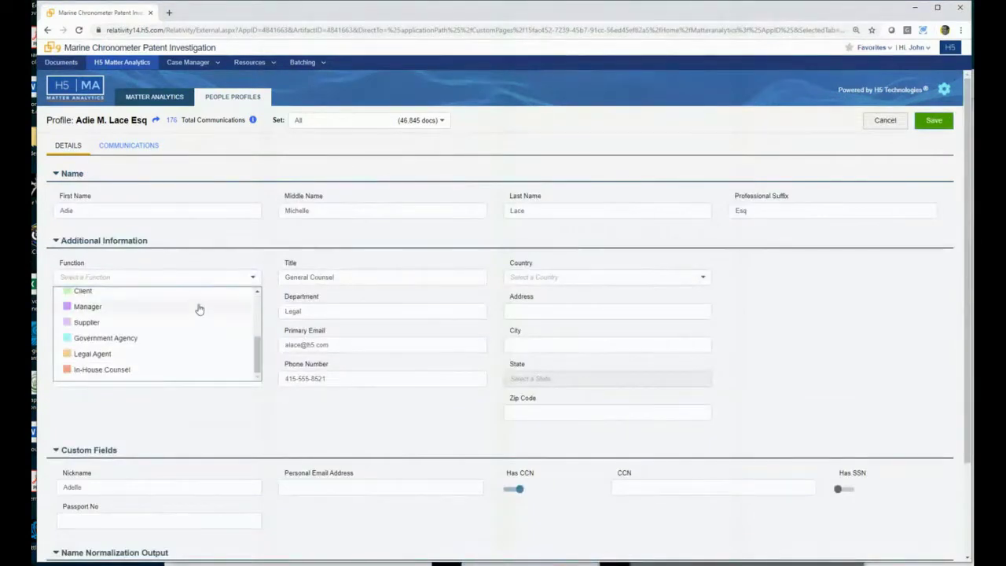
{"action": "left_click", "coordinate": [114, 371]}
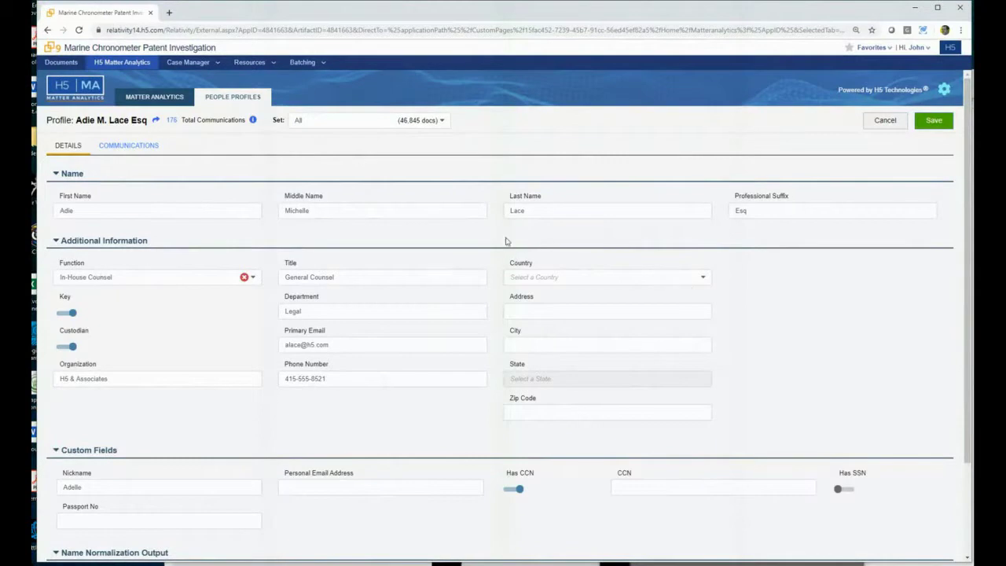
{"action": "left_click", "coordinate": [924, 122]}
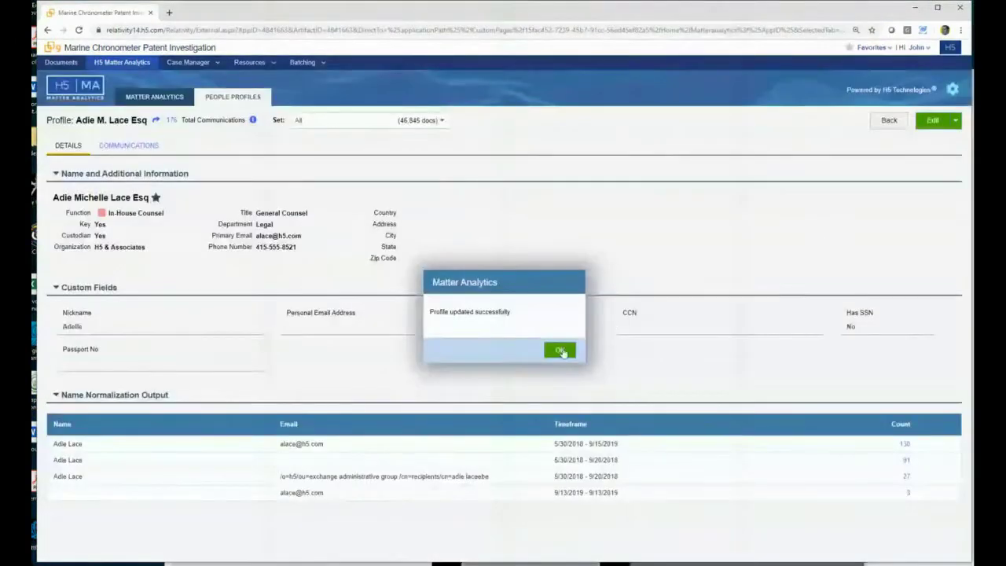
{"action": "left_click", "coordinate": [561, 352]}
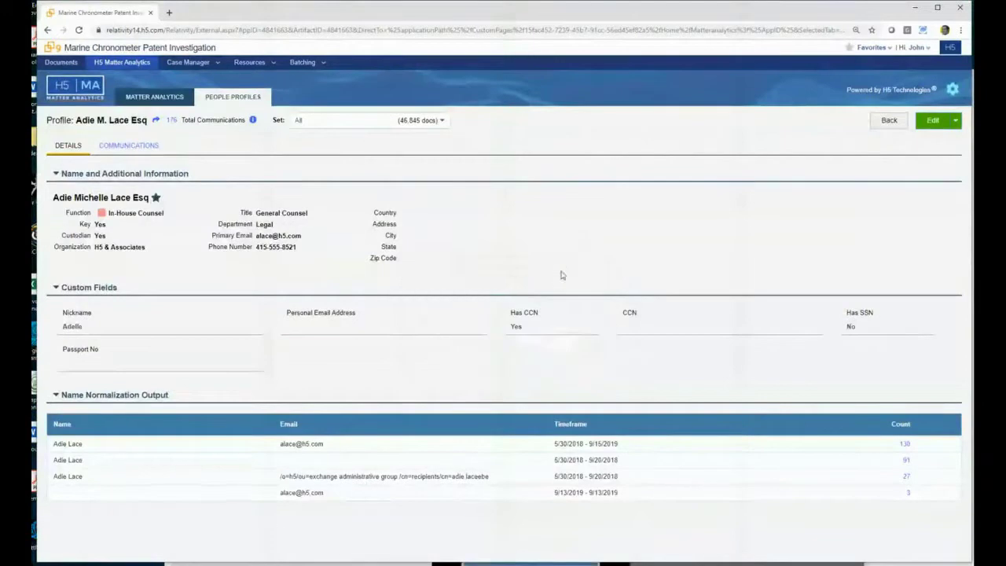
Return to the people list and show the additional bulk update options
{"action": "left_click", "coordinate": [250, 102]}
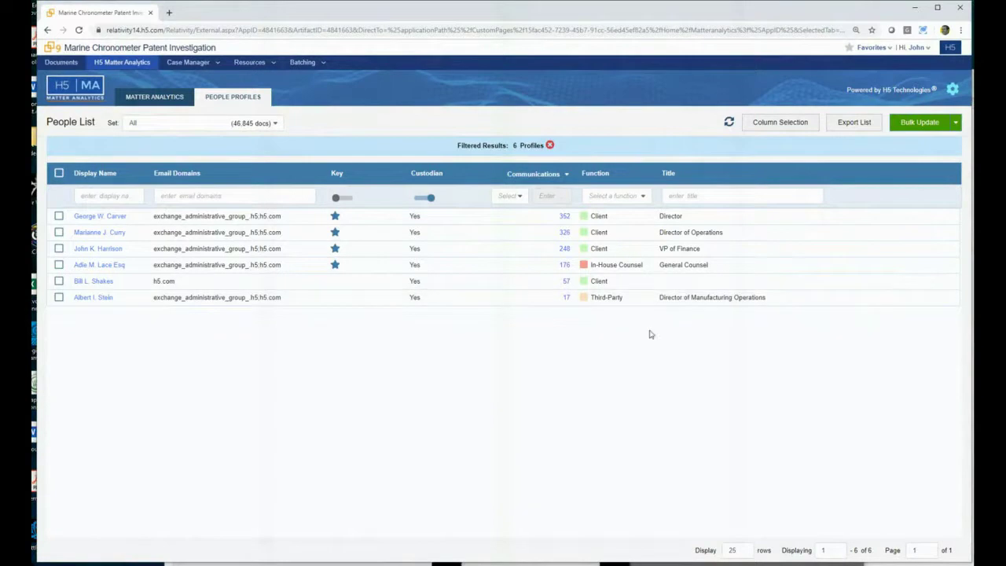
{"action": "left_click", "coordinate": [956, 124]}
{"action": "left_click", "coordinate": [859, 296]}
Open the workspace's document list and review the threaded emails with their inclusive reasons and normalized name fields
{"action": "left_click", "coordinate": [62, 62]}
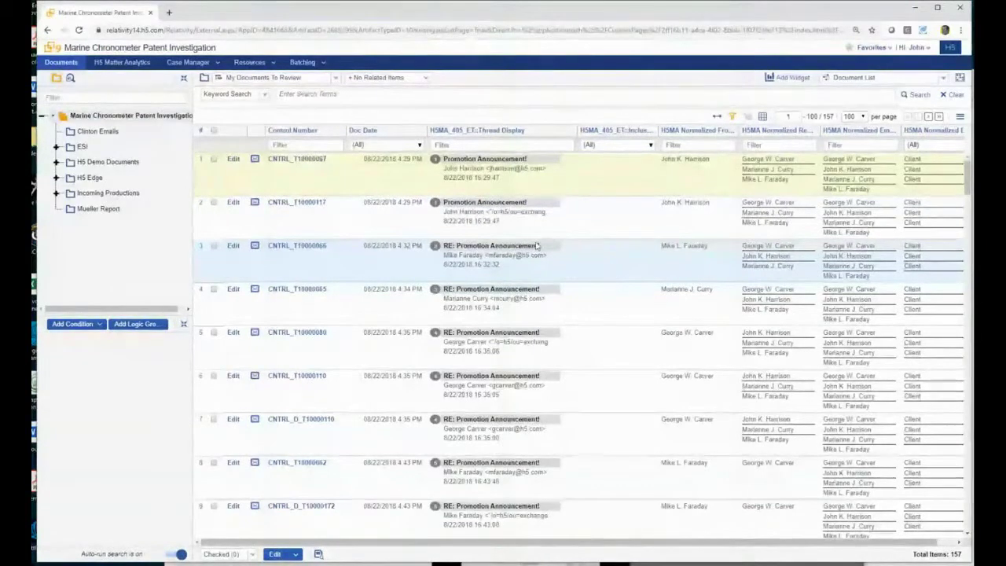
{"action": "scroll", "coordinate": [502, 341], "scroll_direction": "down", "scroll_amount": 3}
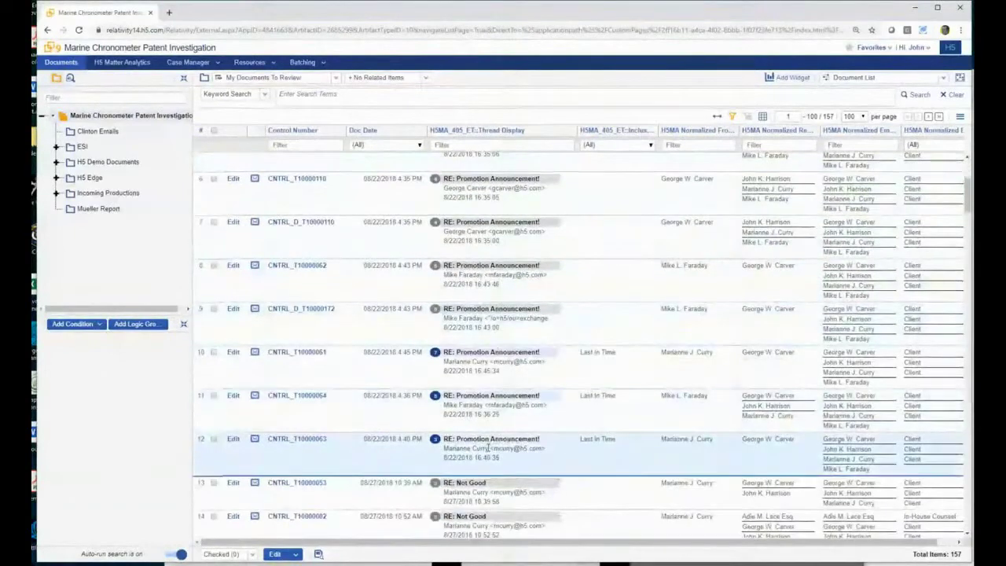
{"action": "scroll", "coordinate": [487, 446], "scroll_direction": "down", "scroll_amount": 1}
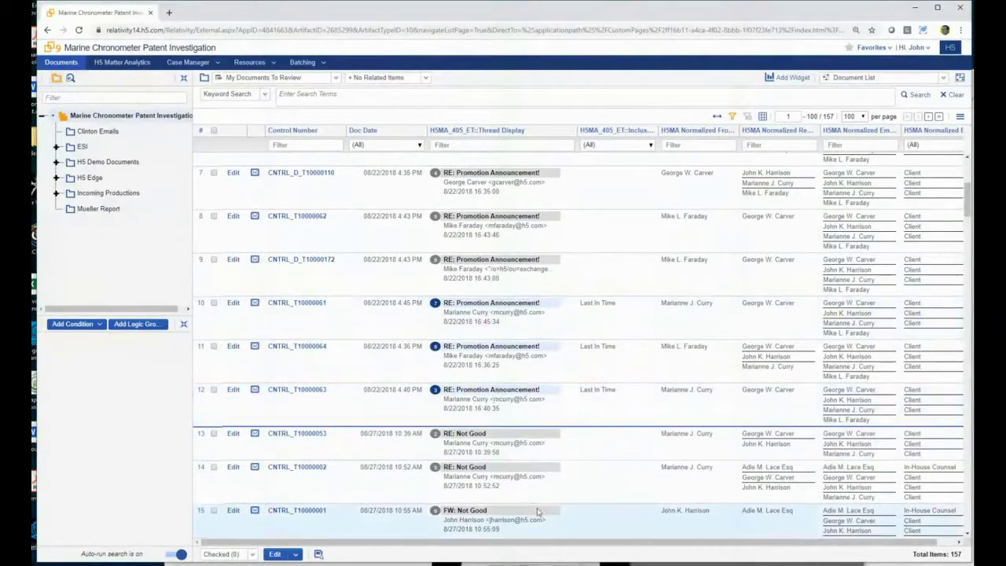
{"action": "scroll", "coordinate": [536, 508], "scroll_direction": "down", "scroll_amount": 1}
{"action": "scroll", "coordinate": [538, 471], "scroll_direction": "up", "scroll_amount": 6}
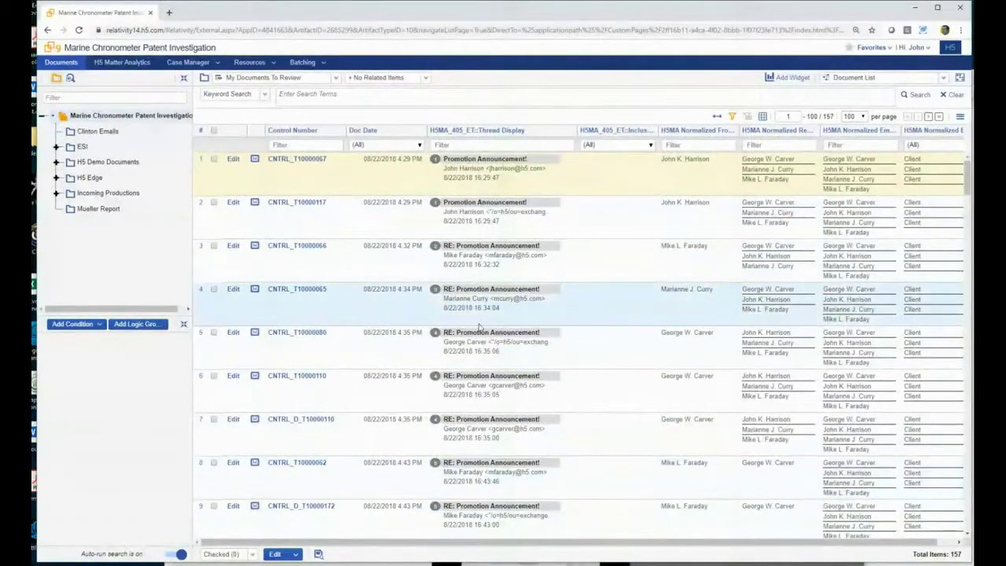
{"action": "scroll", "coordinate": [479, 328], "scroll_direction": "down", "scroll_amount": 2}
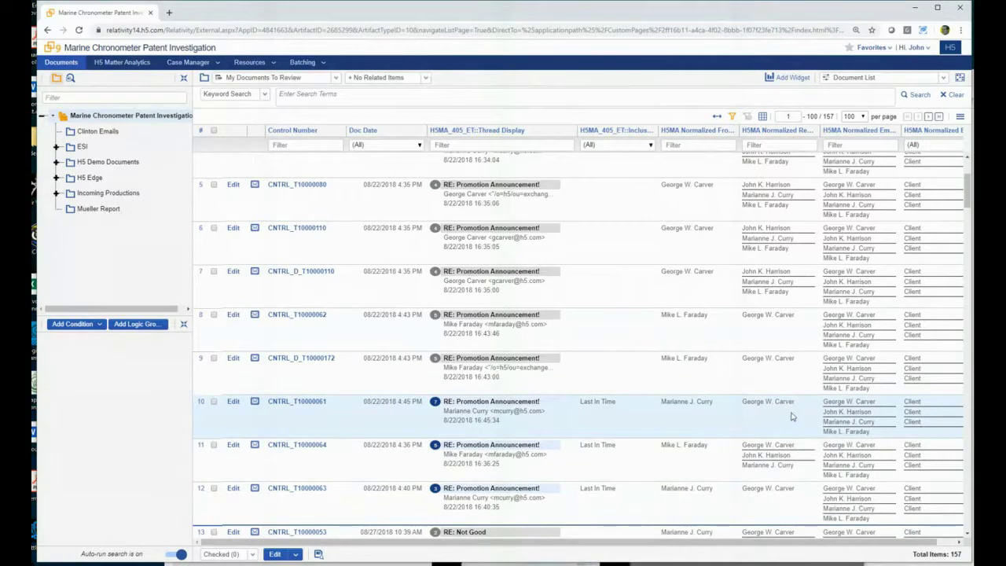
Examine the inclusive reasons and normalized name fields across the Promotion Announcement and Not Good threads in the document list
{"action": "scroll", "coordinate": [793, 417], "scroll_direction": "down", "scroll_amount": 3}
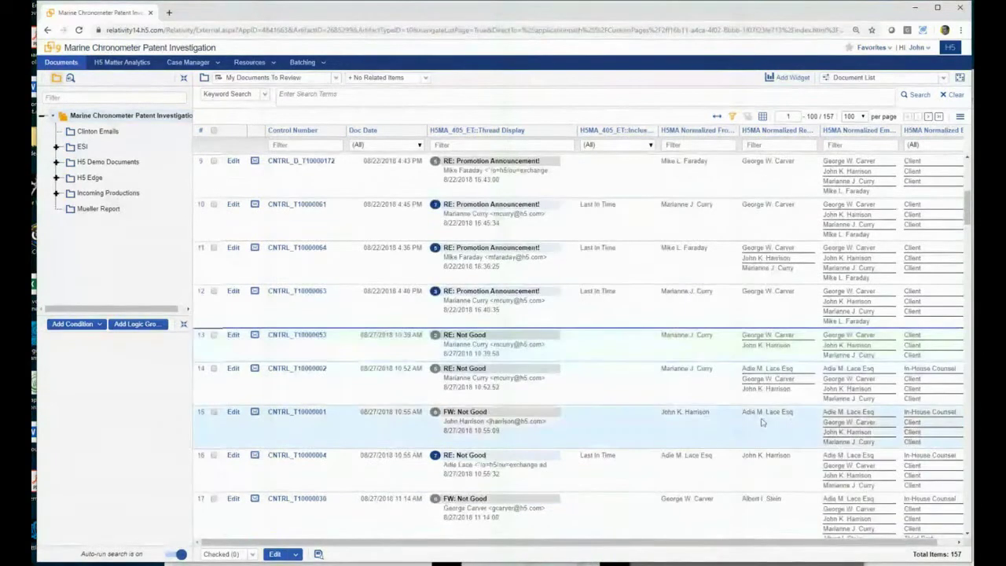
{"action": "scroll", "coordinate": [761, 422], "scroll_direction": "down", "scroll_amount": 2}
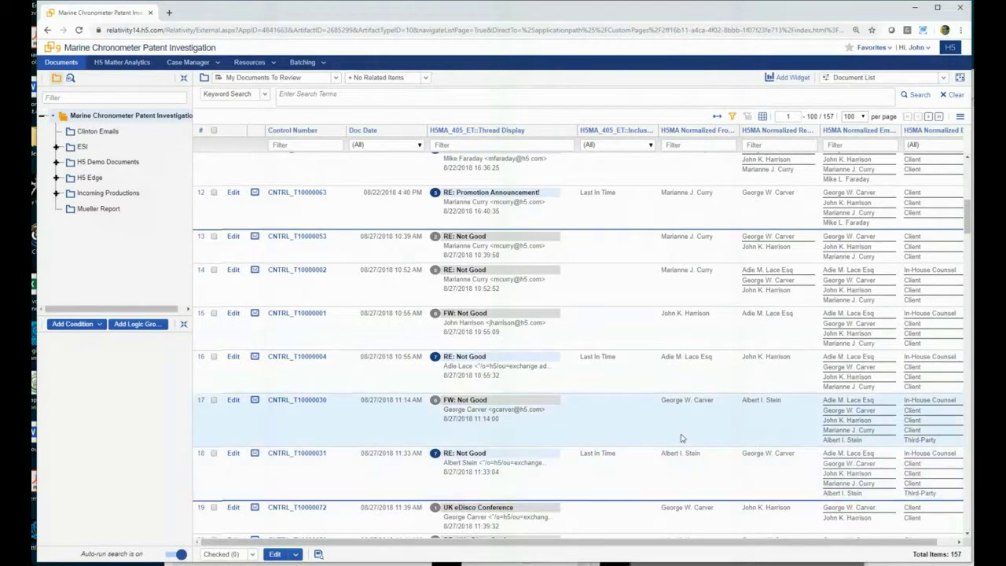
{"action": "scroll", "coordinate": [682, 437], "scroll_direction": "up", "scroll_amount": 2}
{"action": "scroll", "coordinate": [682, 438], "scroll_direction": "up", "scroll_amount": 5}
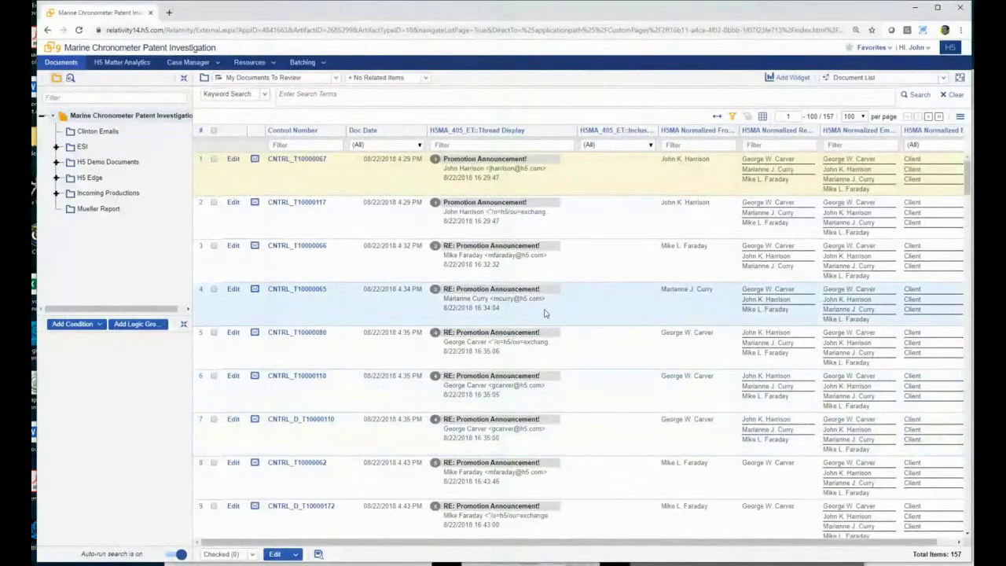
Open document CNTRL_T10000067 for review and examine its message and the thread map with its overlay markers
{"action": "left_click", "coordinate": [317, 159]}
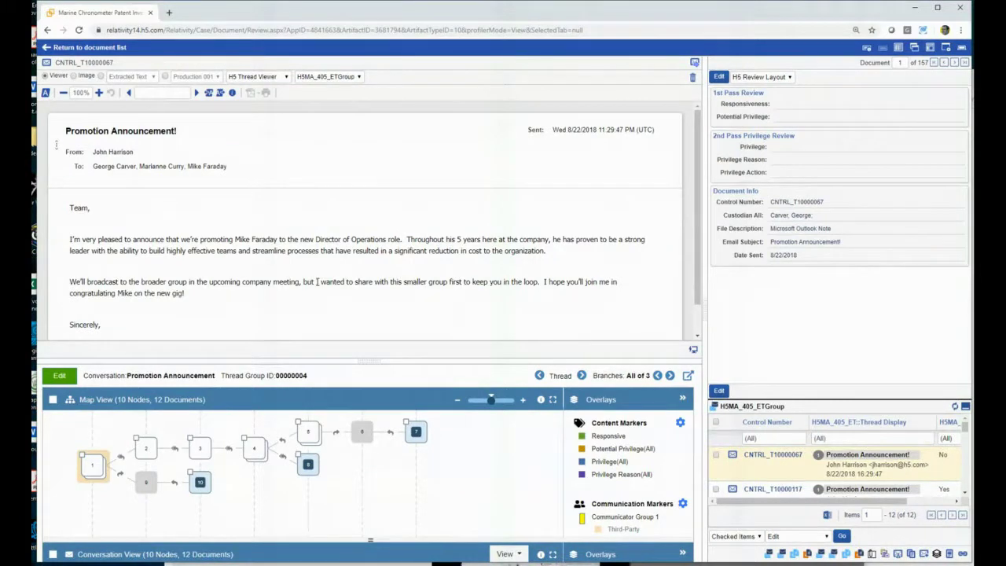
{"action": "scroll", "coordinate": [318, 286], "scroll_direction": "down", "scroll_amount": 1}
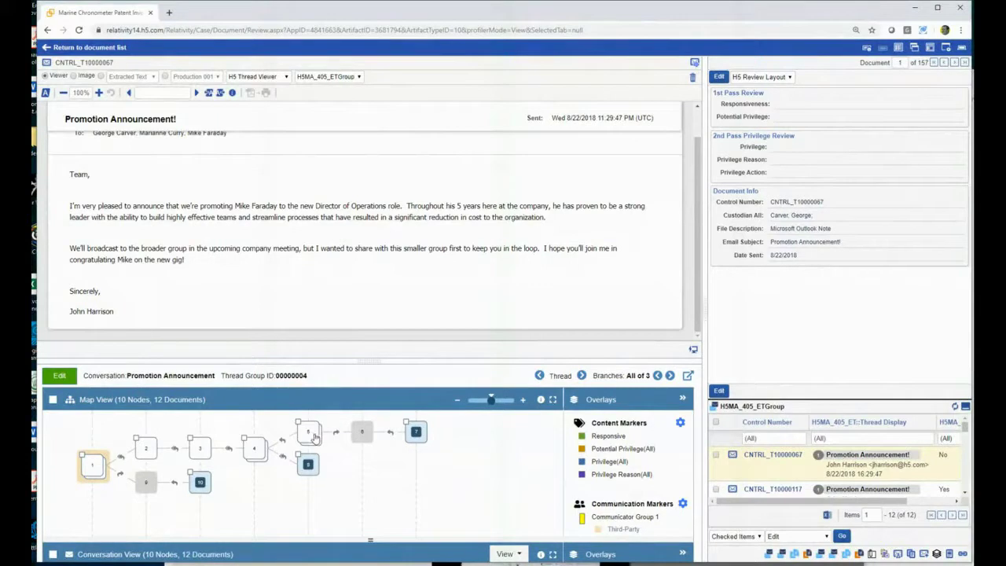
{"action": "mouse_move", "coordinate": [363, 433]}
{"action": "mouse_move", "coordinate": [641, 445]}
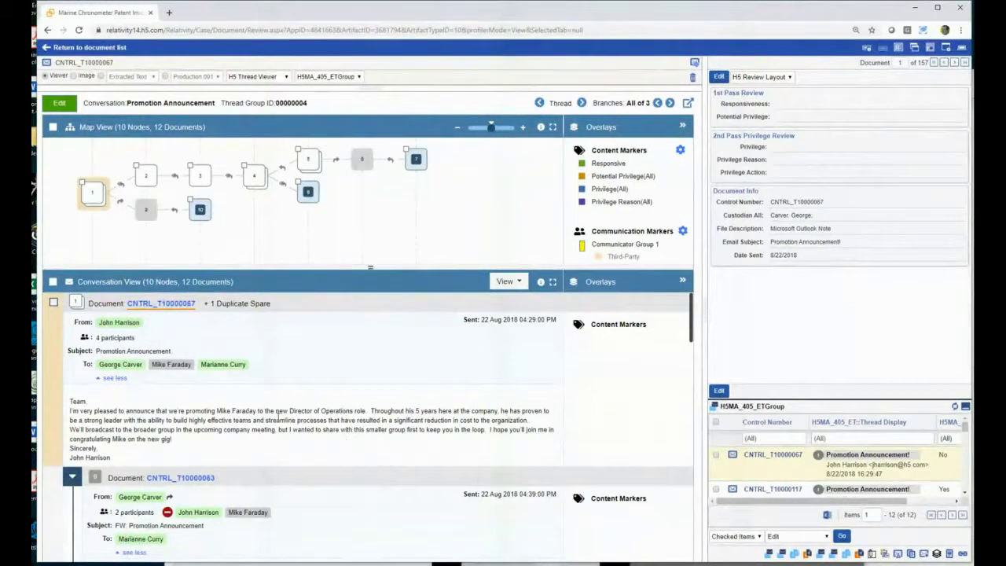
Read the Promotion Announcement thread in the Conversation View, comparing the participants of the original, forwarded and reply messages
{"action": "scroll", "coordinate": [346, 439], "scroll_direction": "down", "scroll_amount": 1}
{"action": "scroll", "coordinate": [283, 457], "scroll_direction": "down", "scroll_amount": 3}
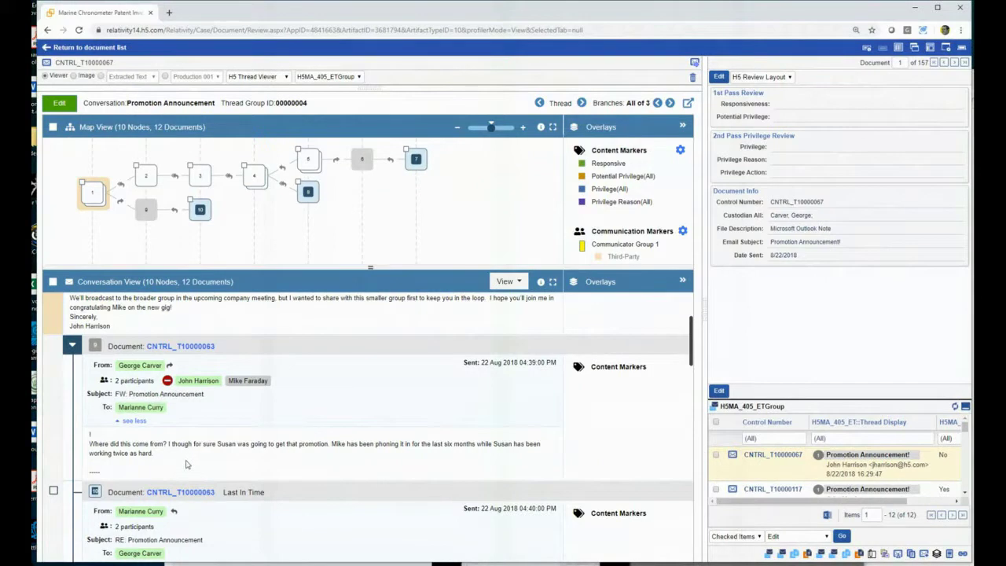
{"action": "scroll", "coordinate": [248, 432], "scroll_direction": "up", "scroll_amount": 1}
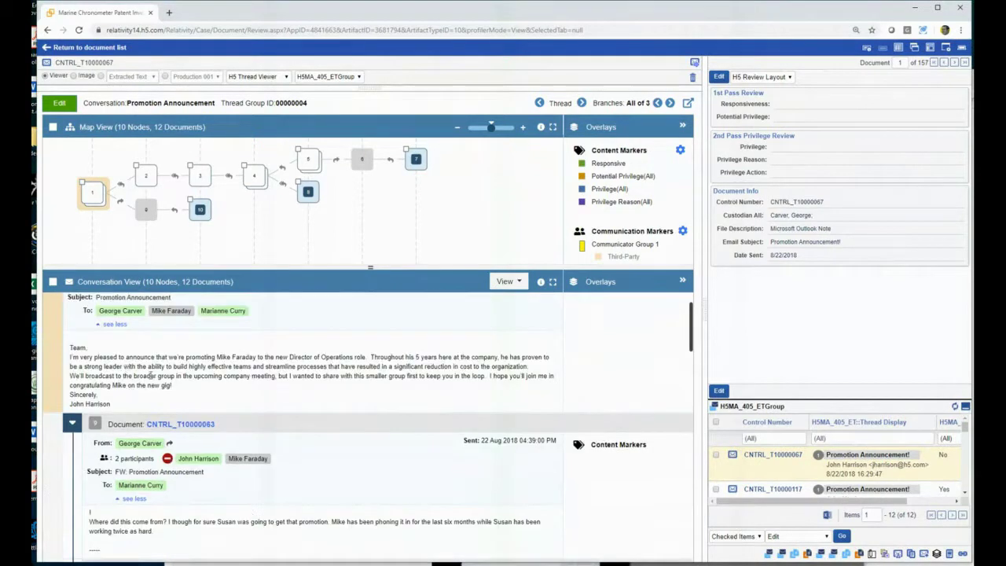
{"action": "scroll", "coordinate": [150, 375], "scroll_direction": "up", "scroll_amount": 1}
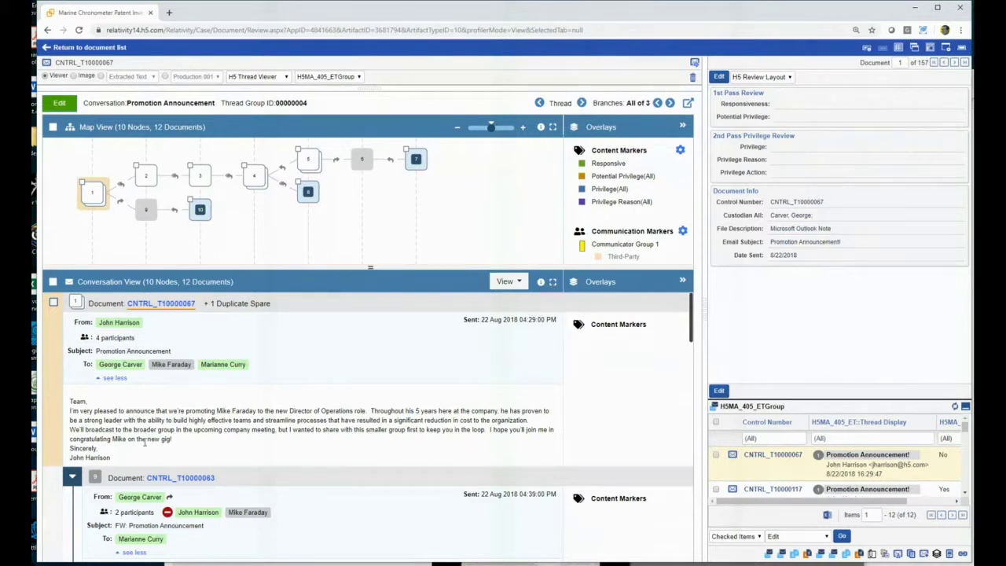
{"action": "scroll", "coordinate": [150, 440], "scroll_direction": "down", "scroll_amount": 1}
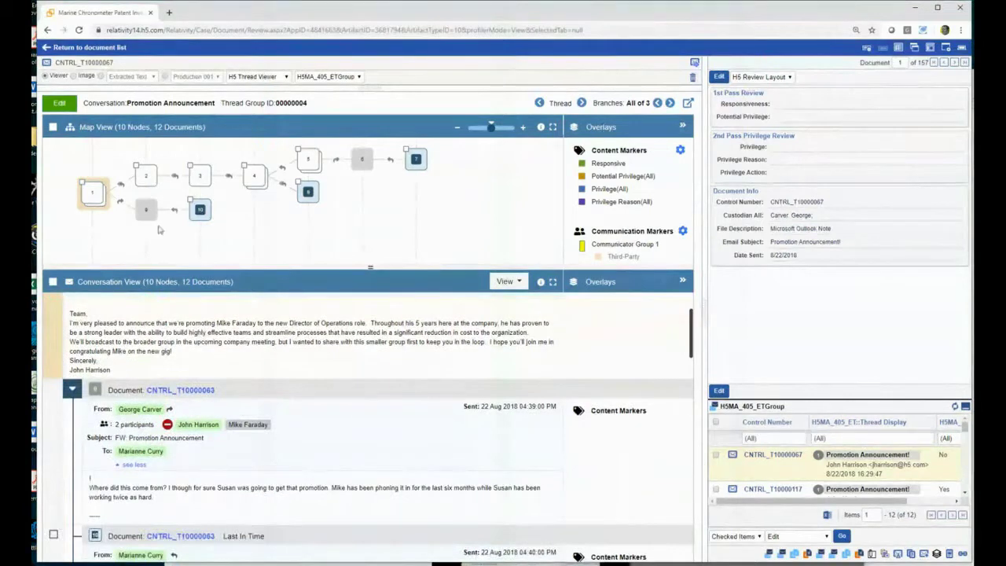
{"action": "scroll", "coordinate": [215, 482], "scroll_direction": "down", "scroll_amount": 1}
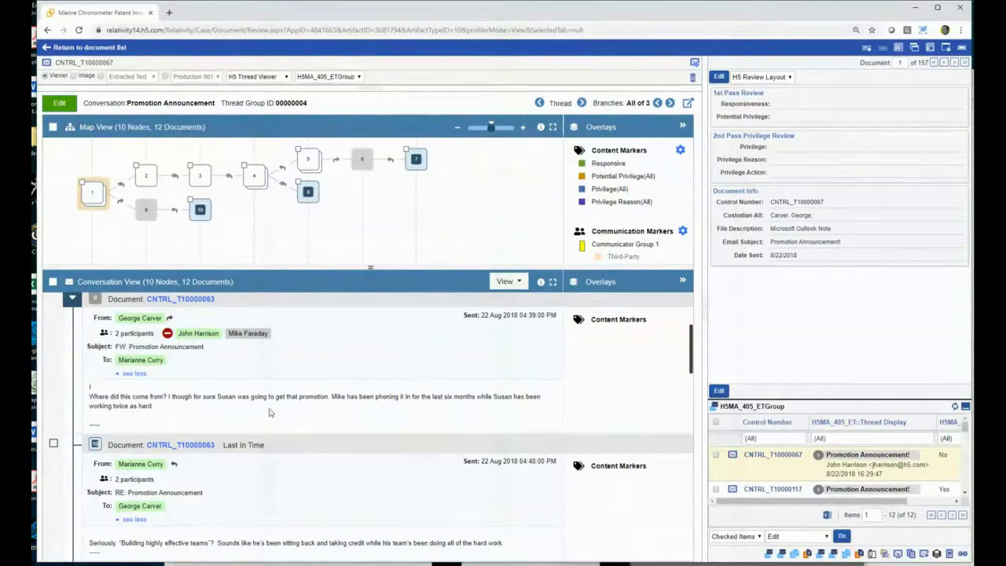
{"action": "scroll", "coordinate": [269, 410], "scroll_direction": "down", "scroll_amount": 1}
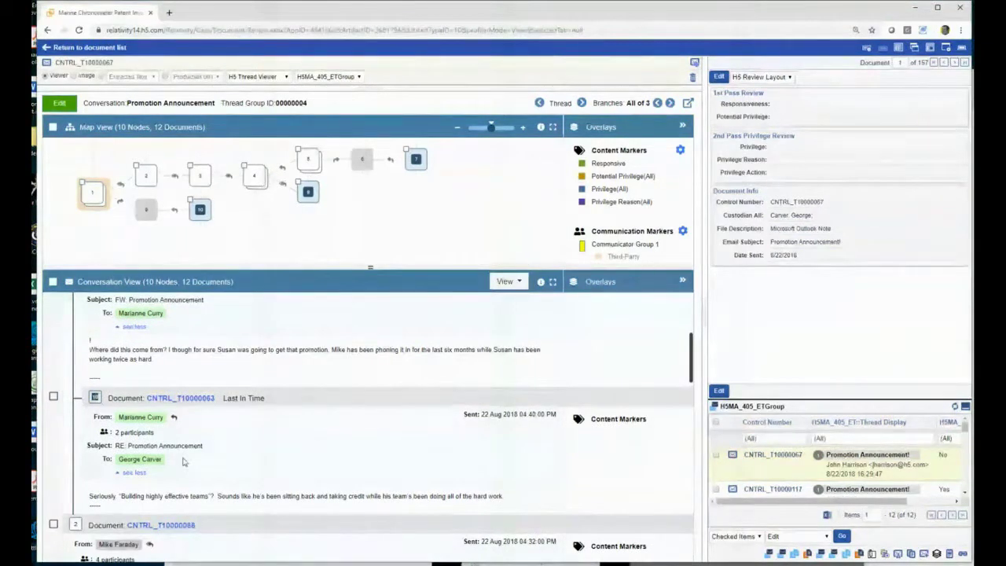
{"action": "scroll", "coordinate": [183, 461], "scroll_direction": "down", "scroll_amount": 2}
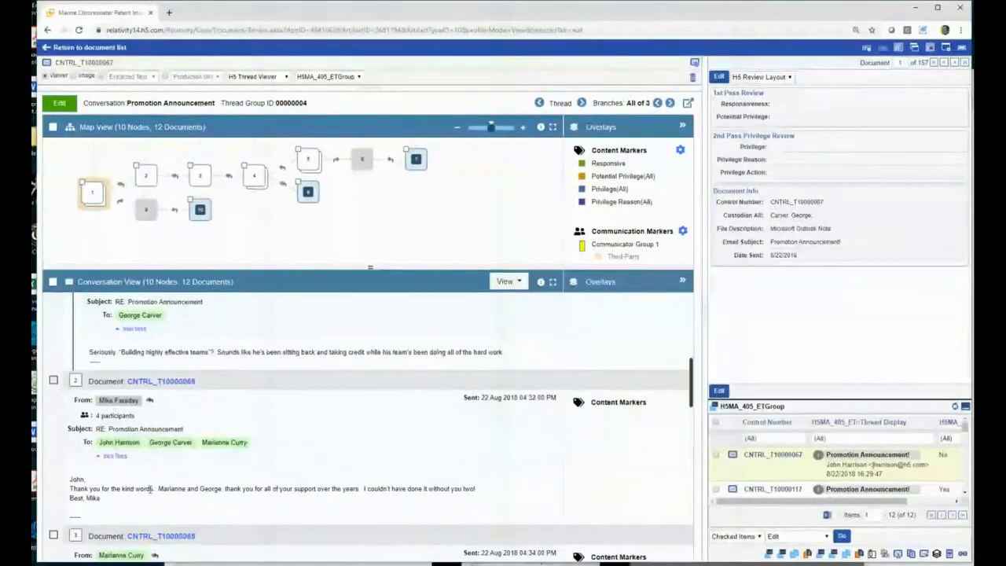
Open the profile summary of the sender of message 2 in the thread and go to the full people profile
{"action": "left_click", "coordinate": [122, 401]}
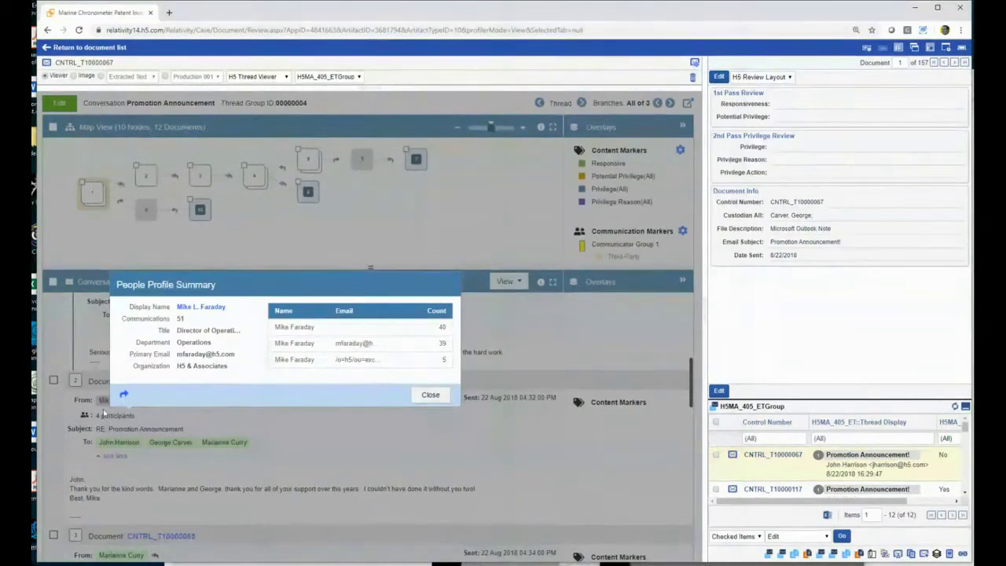
{"action": "left_click", "coordinate": [217, 308]}
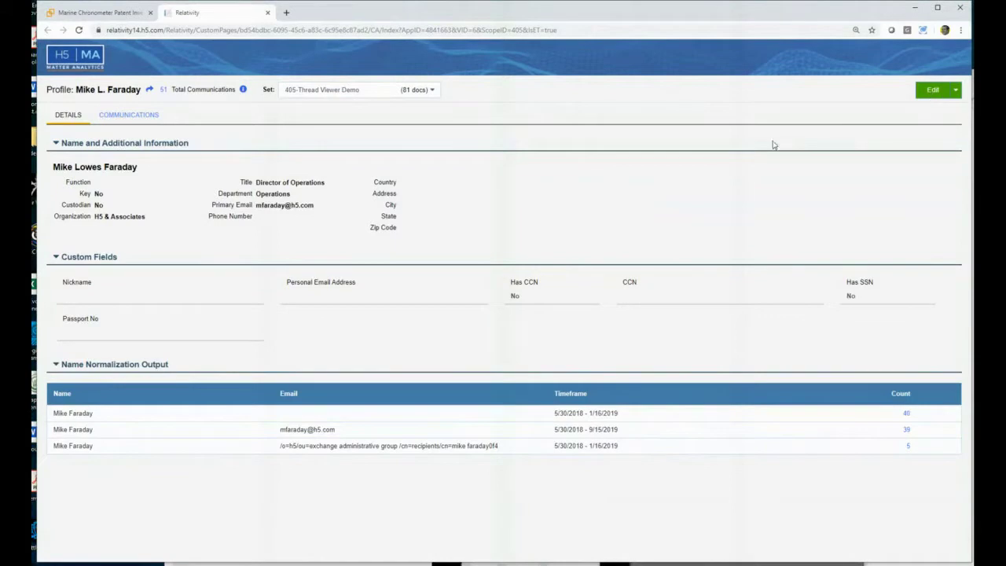
{"action": "left_click", "coordinate": [103, 14]}
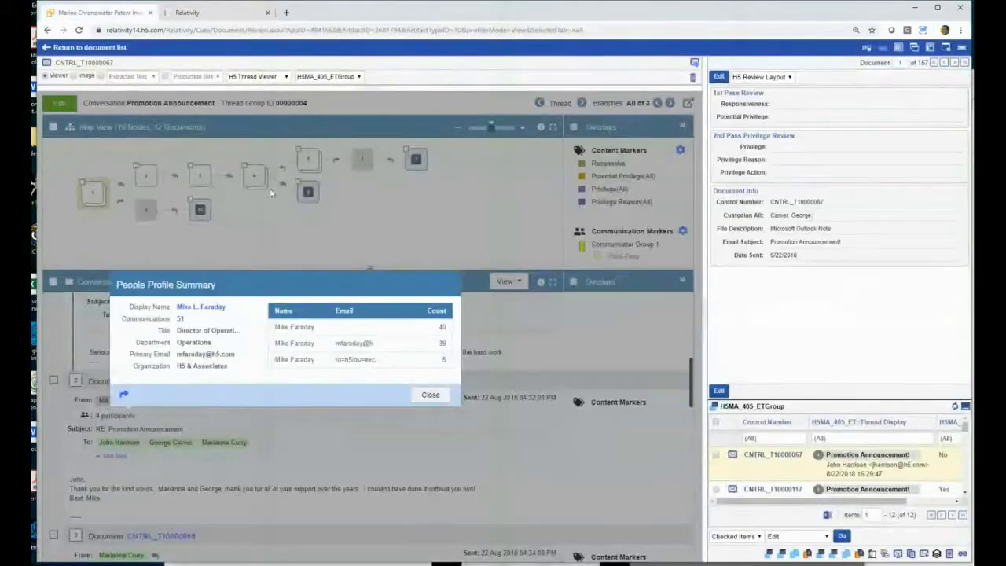
{"action": "left_click", "coordinate": [218, 16]}
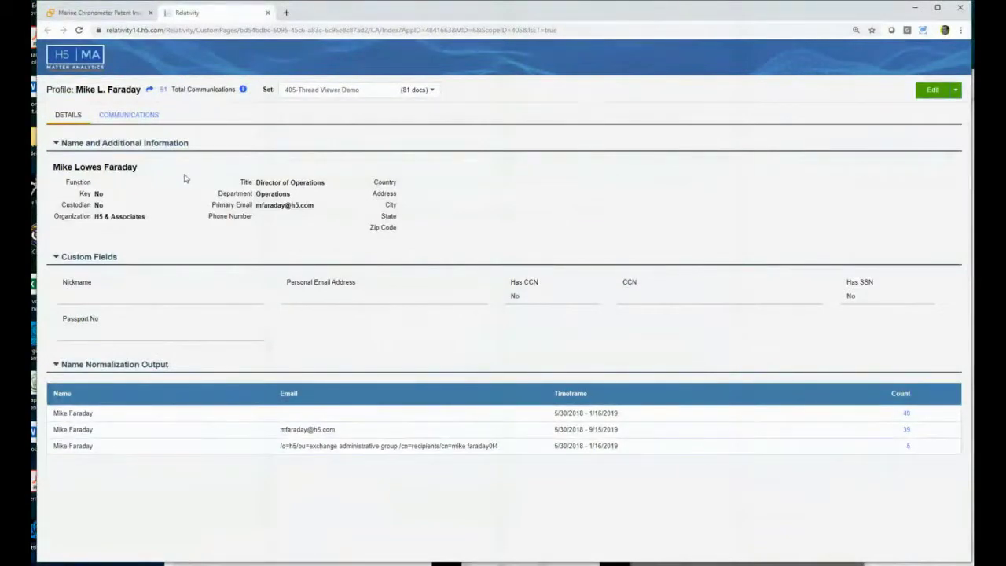
Set the Function of the Director of Operations' profile to Client and save the profile
{"action": "left_click", "coordinate": [930, 91]}
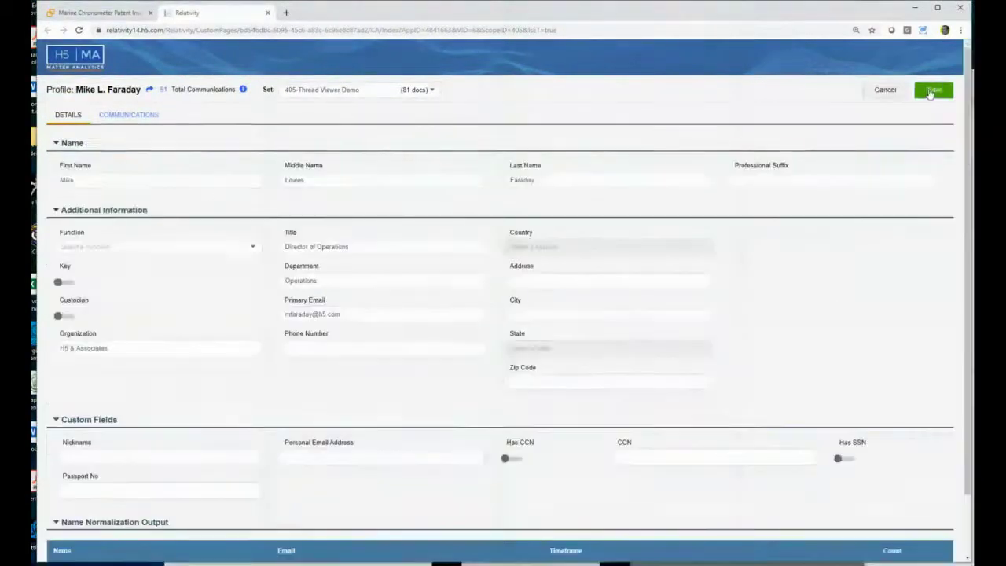
{"action": "left_click", "coordinate": [165, 249]}
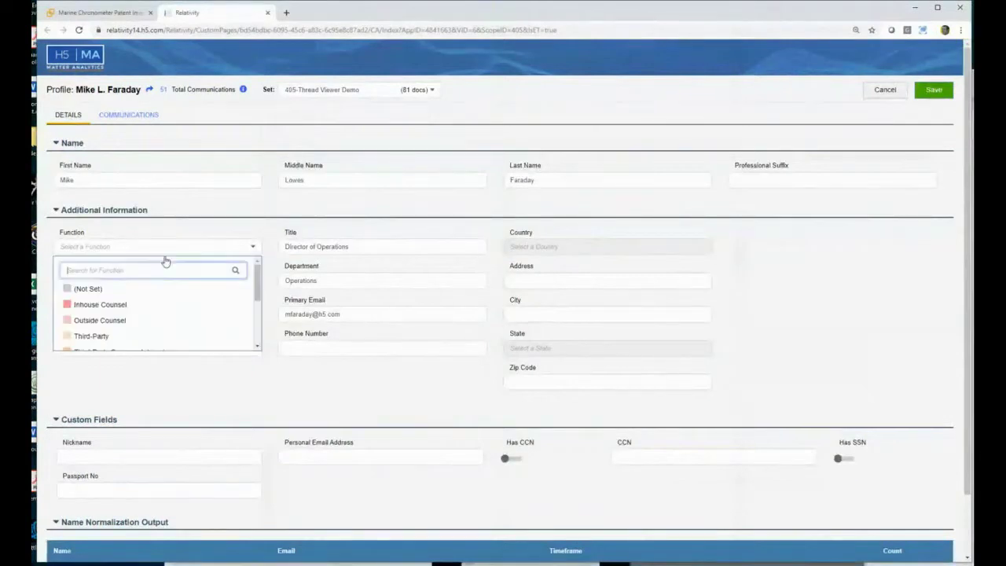
{"action": "scroll", "coordinate": [162, 276], "scroll_direction": "down", "scroll_amount": 3}
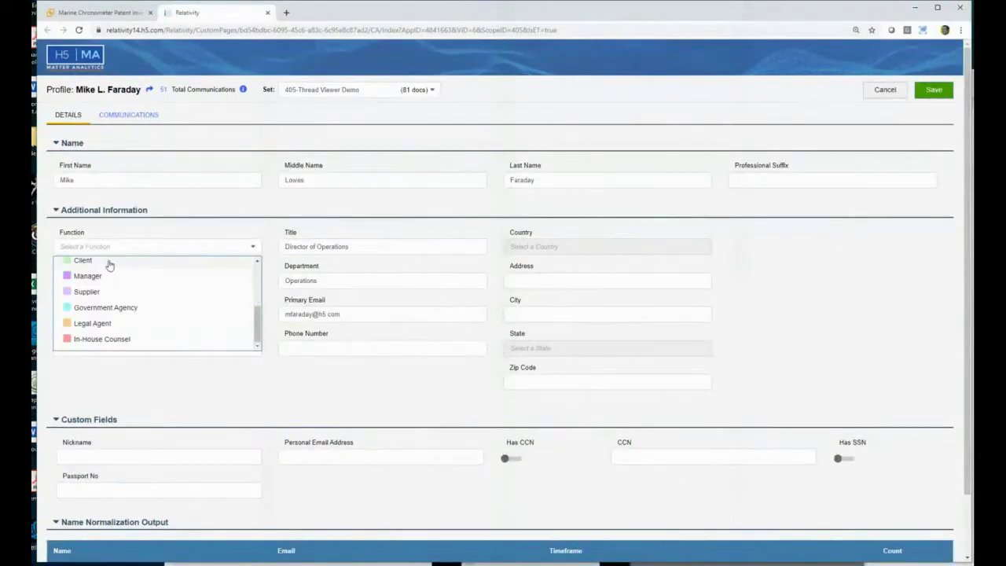
{"action": "left_click", "coordinate": [83, 261]}
{"action": "left_click", "coordinate": [933, 90]}
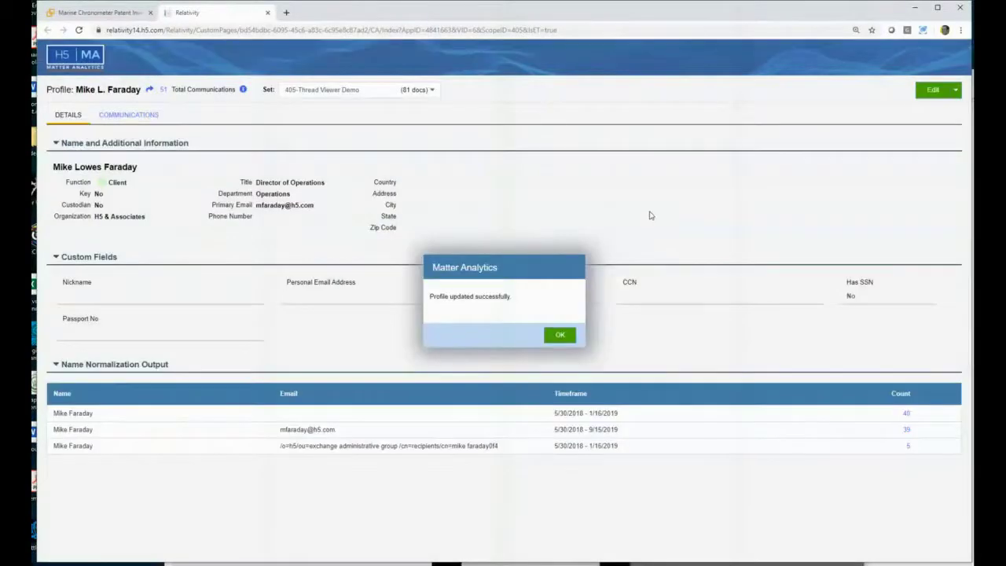
{"action": "left_click", "coordinate": [552, 334]}
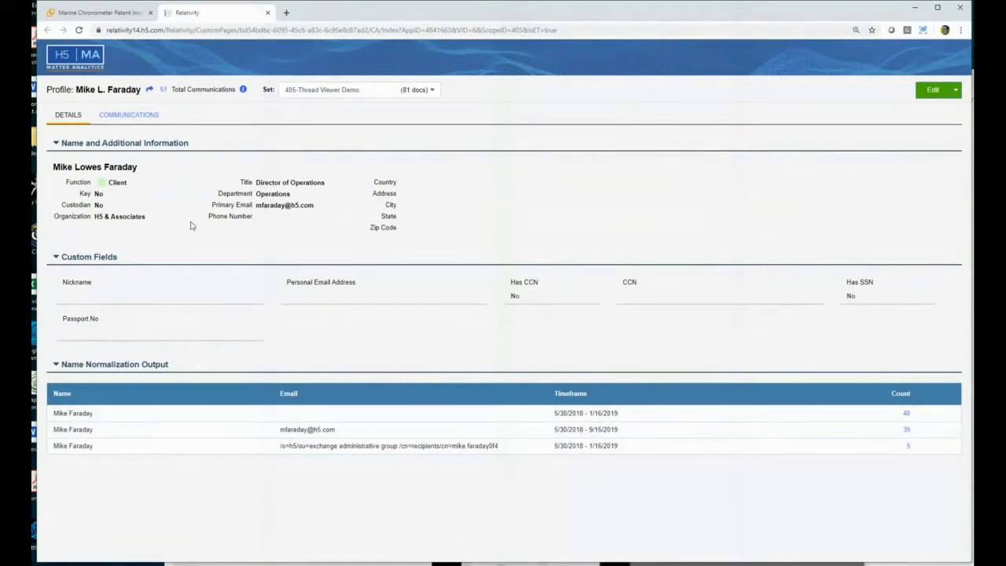
Review the communications date range, top communicators and top domains for the Director of Operations' profile
{"action": "left_click", "coordinate": [136, 117]}
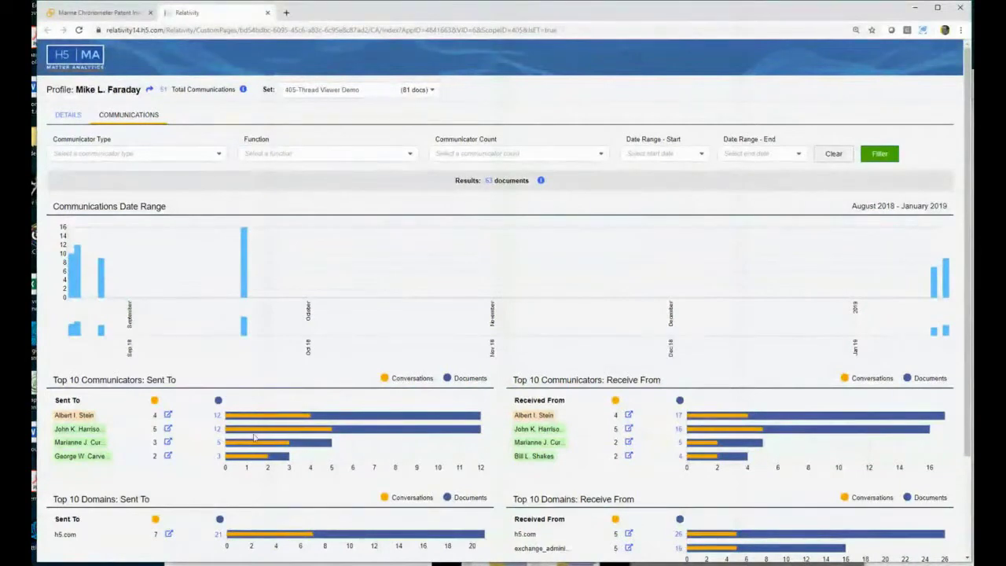
{"action": "scroll", "coordinate": [373, 496], "scroll_direction": "down", "scroll_amount": 1}
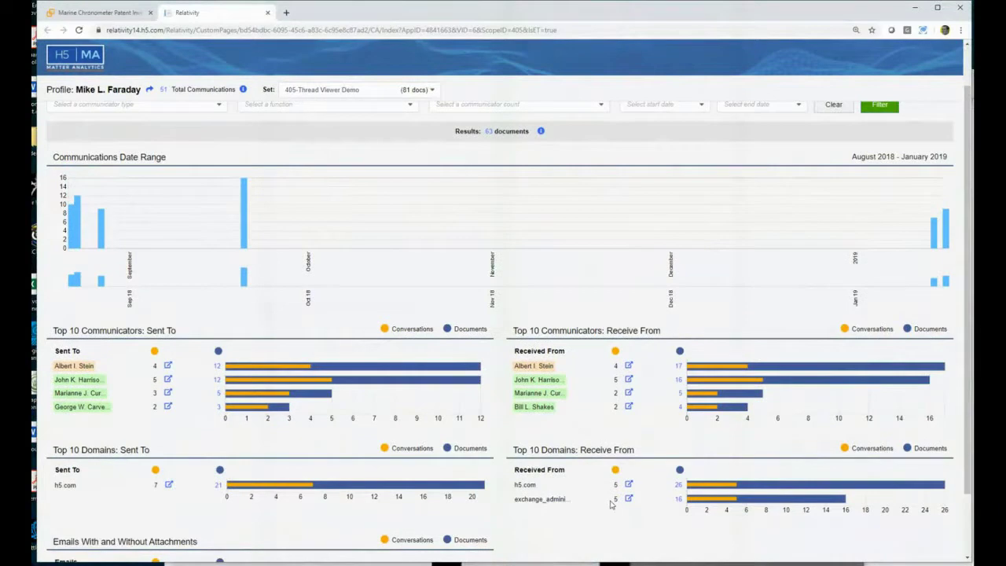
{"action": "scroll", "coordinate": [435, 209], "scroll_direction": "up", "scroll_amount": 1}
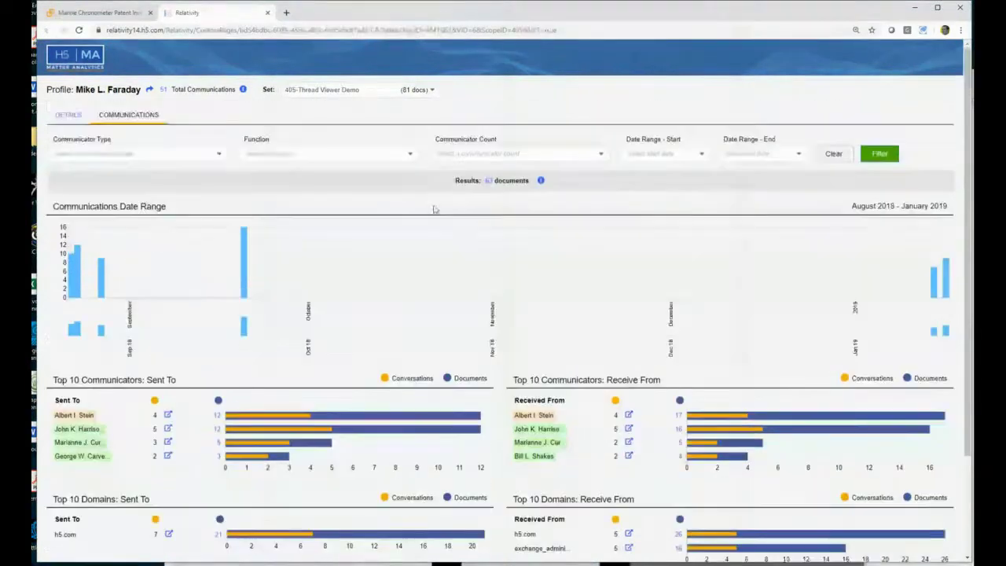
Examine the Communicator Count and Function filter options and the top communicator charts on the profile's communications page
{"action": "left_click", "coordinate": [600, 158]}
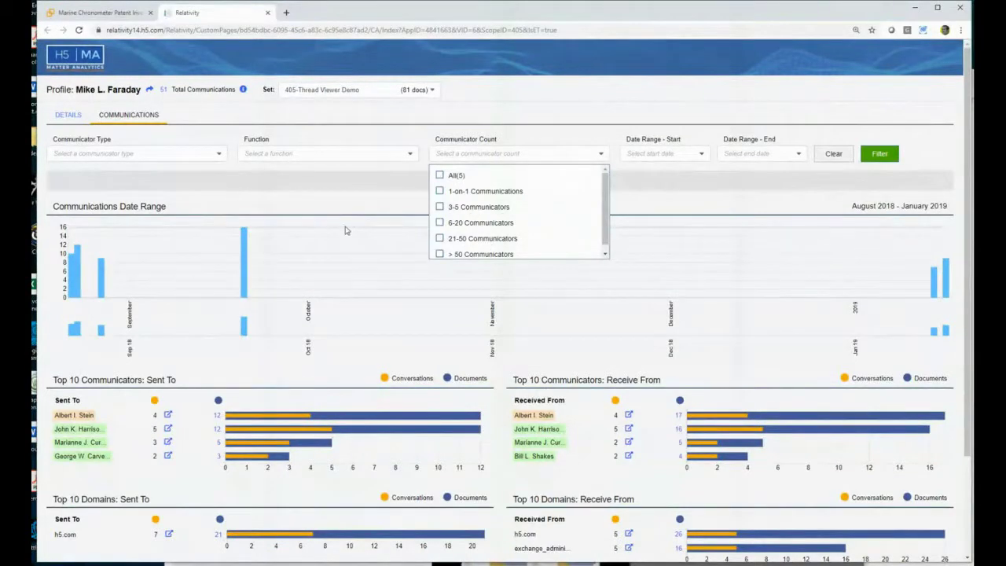
{"action": "left_click", "coordinate": [375, 138]}
{"action": "left_click", "coordinate": [400, 155]}
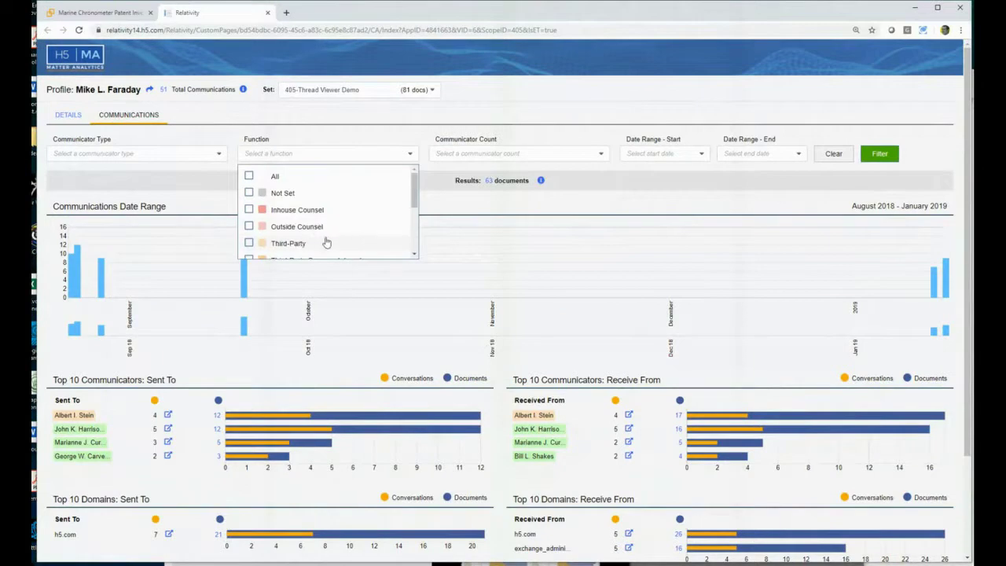
{"action": "scroll", "coordinate": [326, 243], "scroll_direction": "down", "scroll_amount": 3}
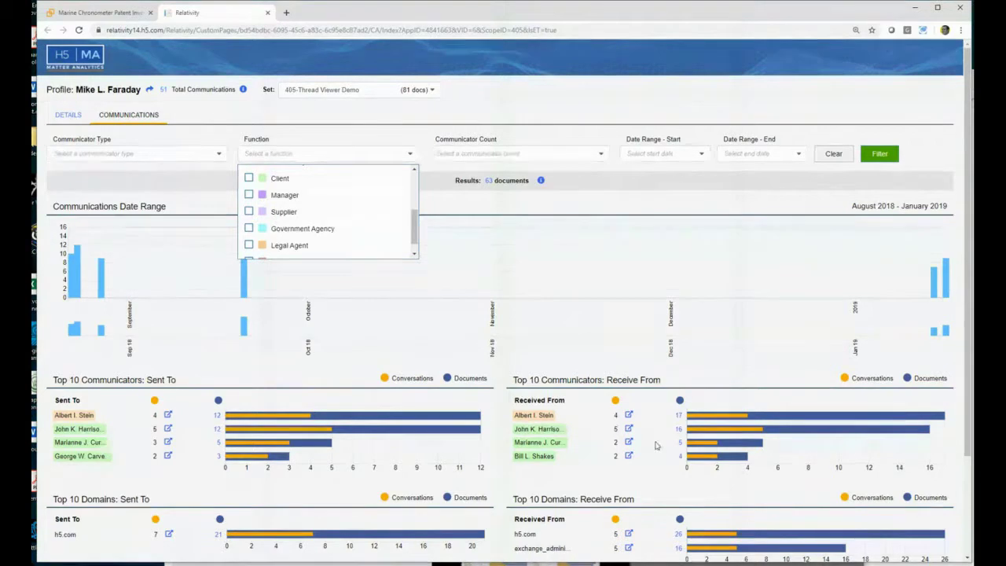
{"action": "mouse_move", "coordinate": [791, 421]}
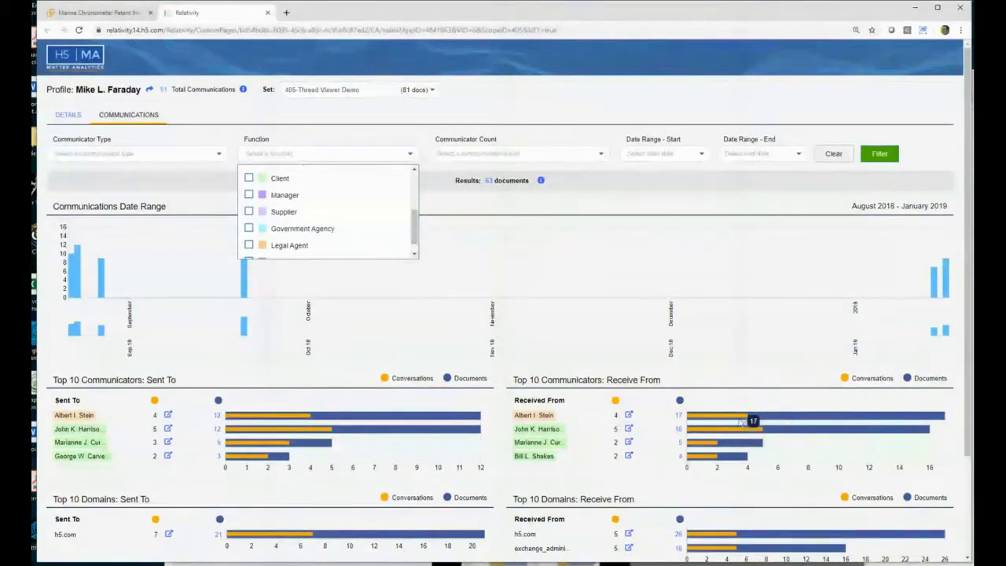
{"action": "mouse_move", "coordinate": [745, 422]}
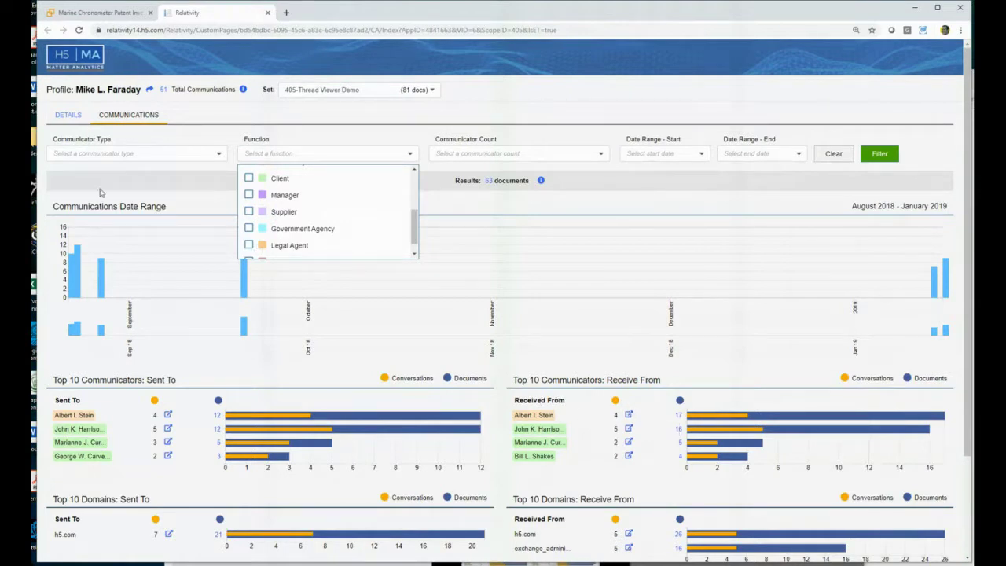
{"action": "left_click", "coordinate": [312, 117]}
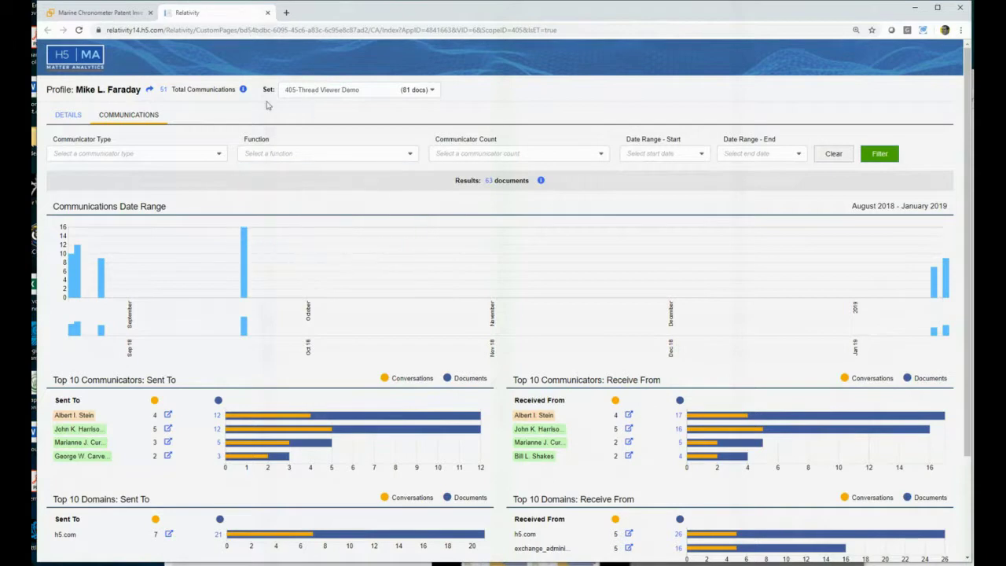
Return to the document review, refresh the thread viewer and check the Director of Operations' profile summary for the new Function
{"action": "left_click", "coordinate": [267, 13]}
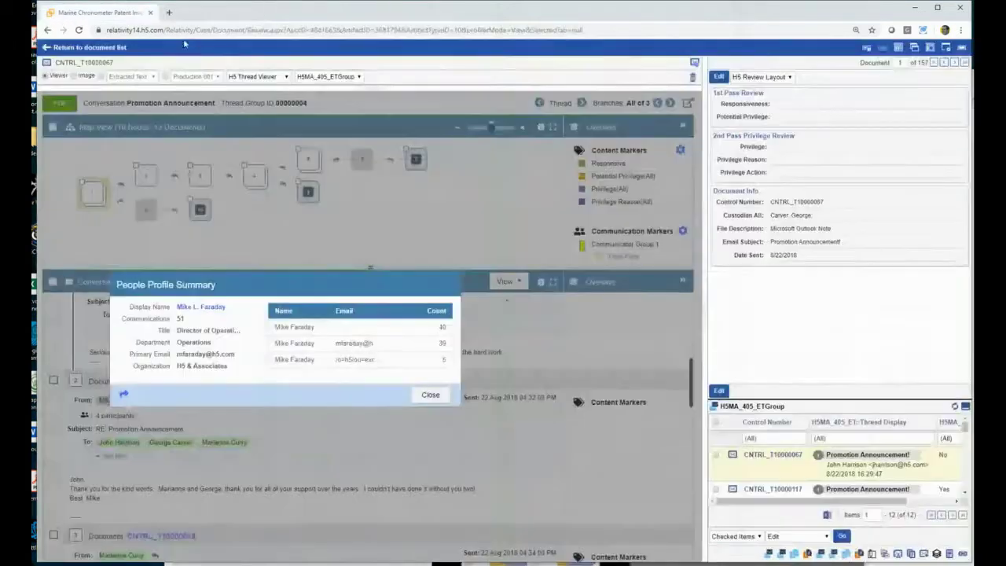
{"action": "left_click", "coordinate": [431, 395]}
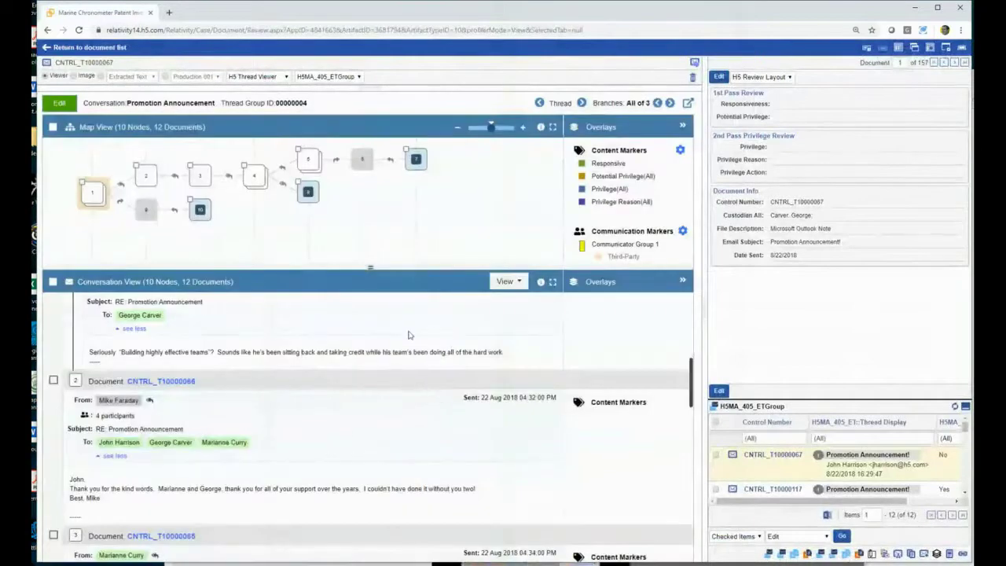
{"action": "right_click", "coordinate": [263, 359]}
{"action": "left_click", "coordinate": [290, 390]}
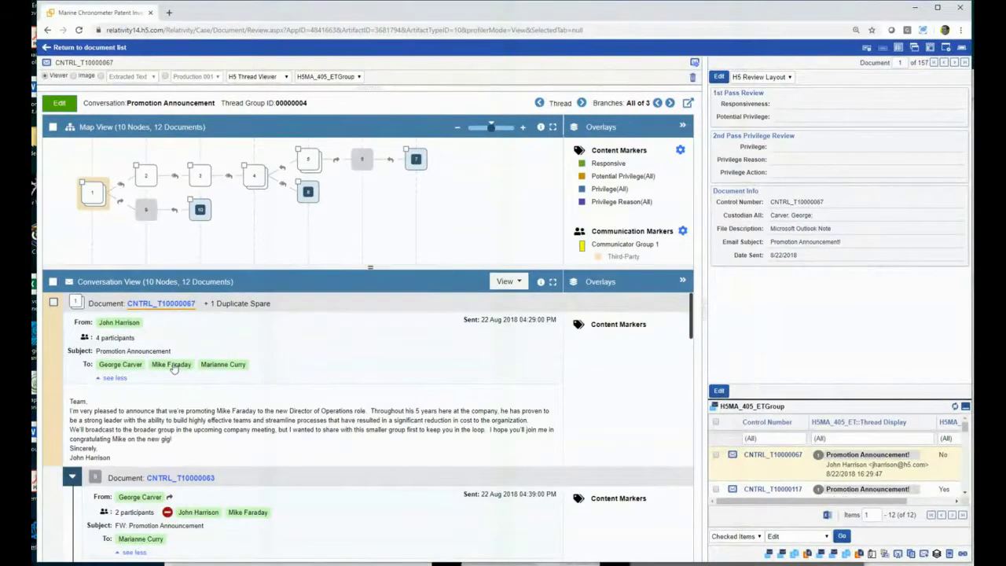
{"action": "left_click", "coordinate": [172, 364]}
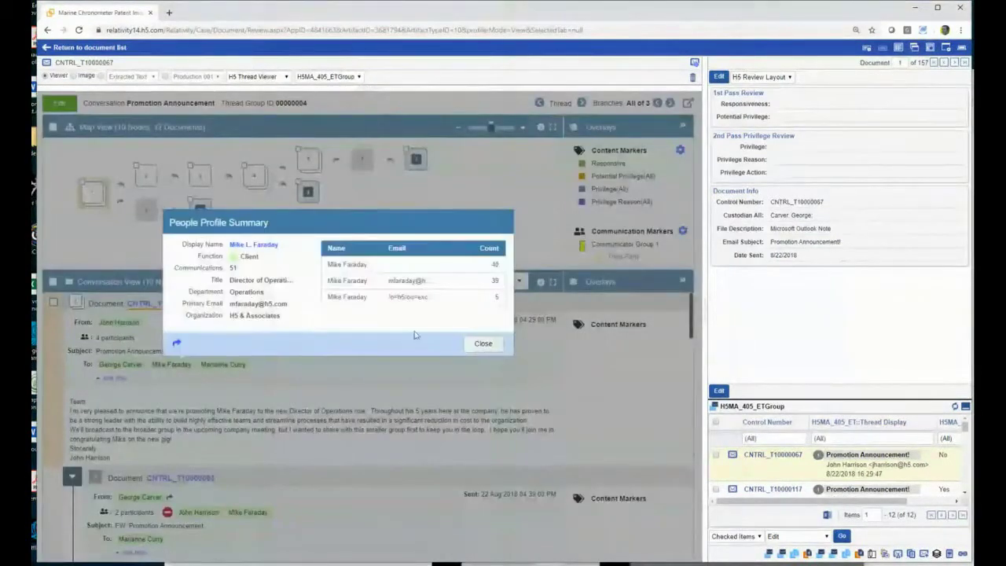
Close the profile summary and read through the first emails of the Promotion Announcement conversation
{"action": "left_click", "coordinate": [475, 346]}
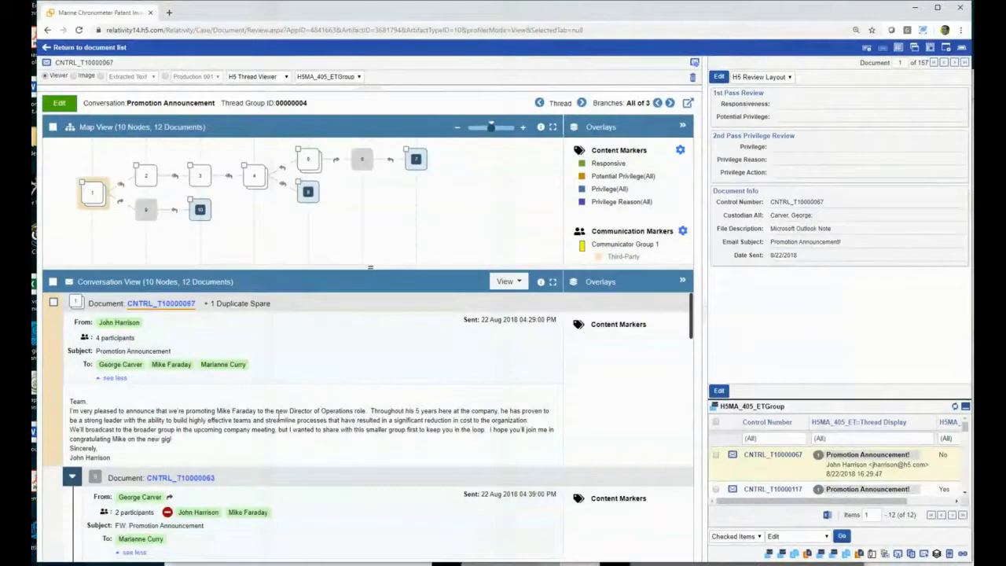
{"action": "scroll", "coordinate": [287, 430], "scroll_direction": "down", "scroll_amount": 3}
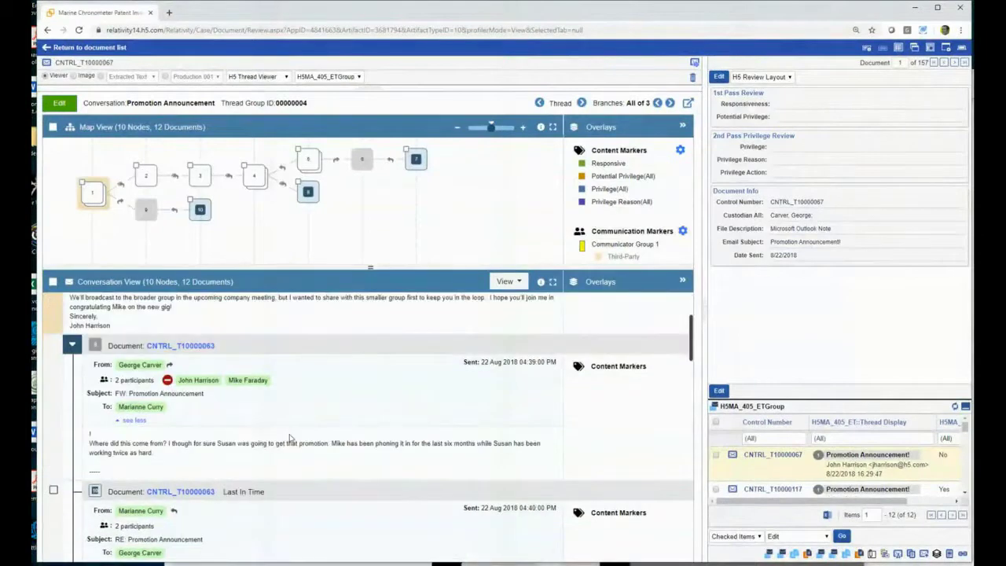
{"action": "scroll", "coordinate": [289, 438], "scroll_direction": "down", "scroll_amount": 5}
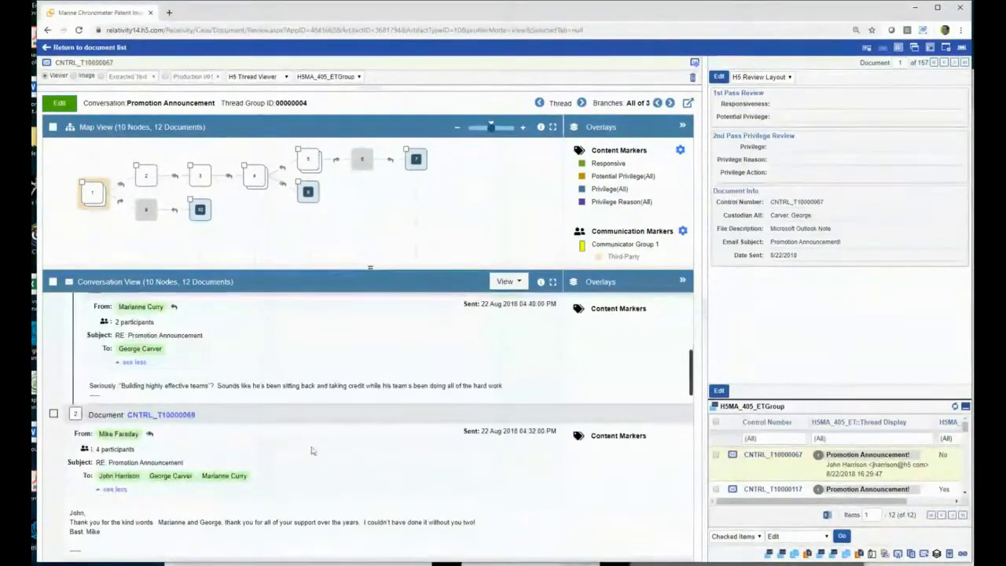
{"action": "scroll", "coordinate": [180, 432], "scroll_direction": "down", "scroll_amount": 3}
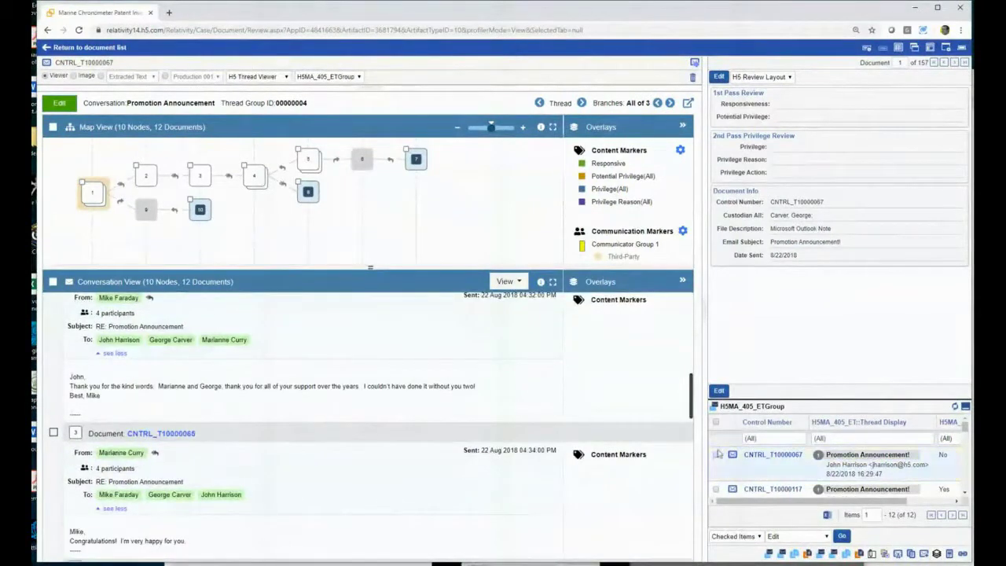
Select all documents in the Promotion Announcement thread and bulk update their Responsiveness to Responsive
{"action": "left_click", "coordinate": [52, 127]}
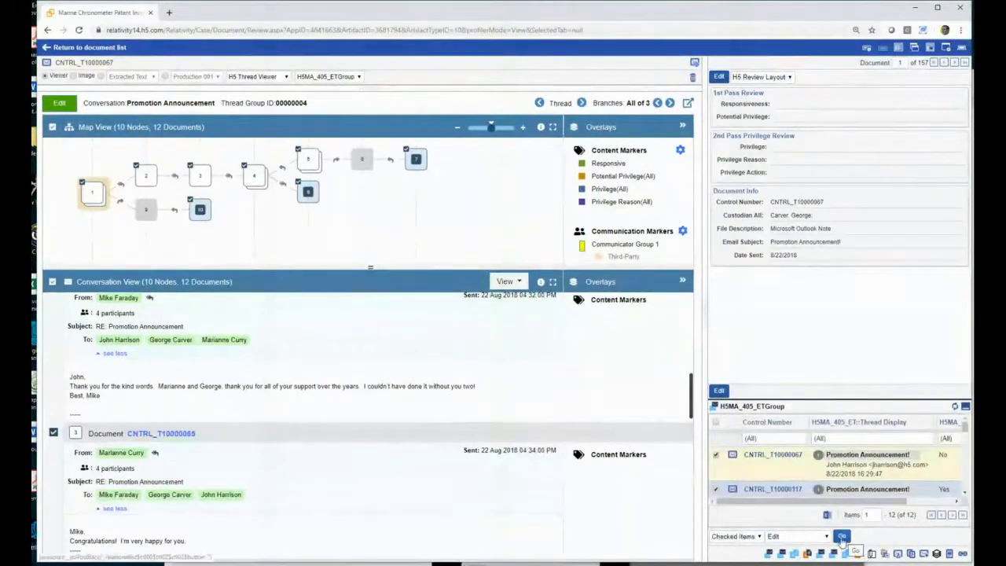
{"action": "left_click", "coordinate": [58, 106]}
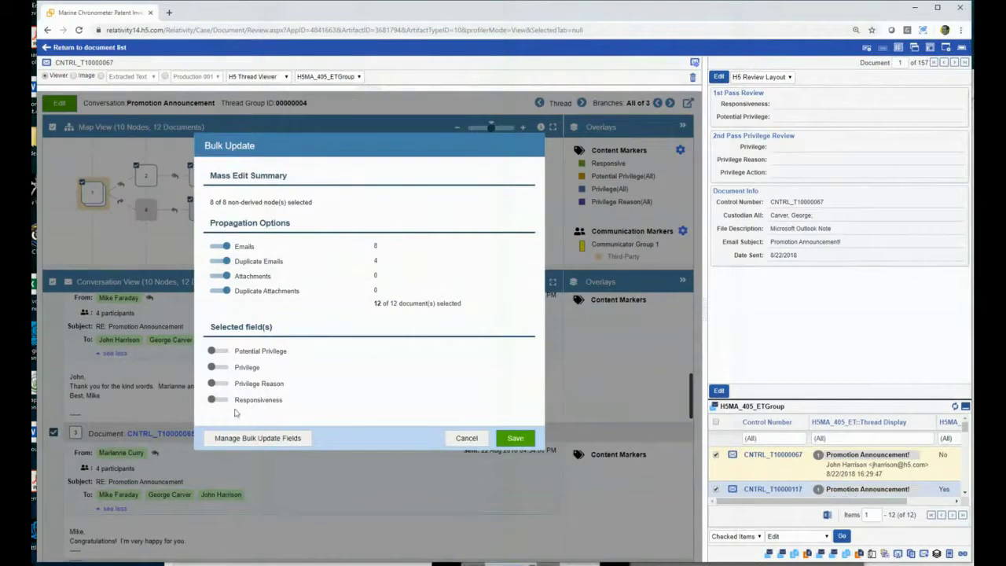
{"action": "left_click", "coordinate": [217, 402]}
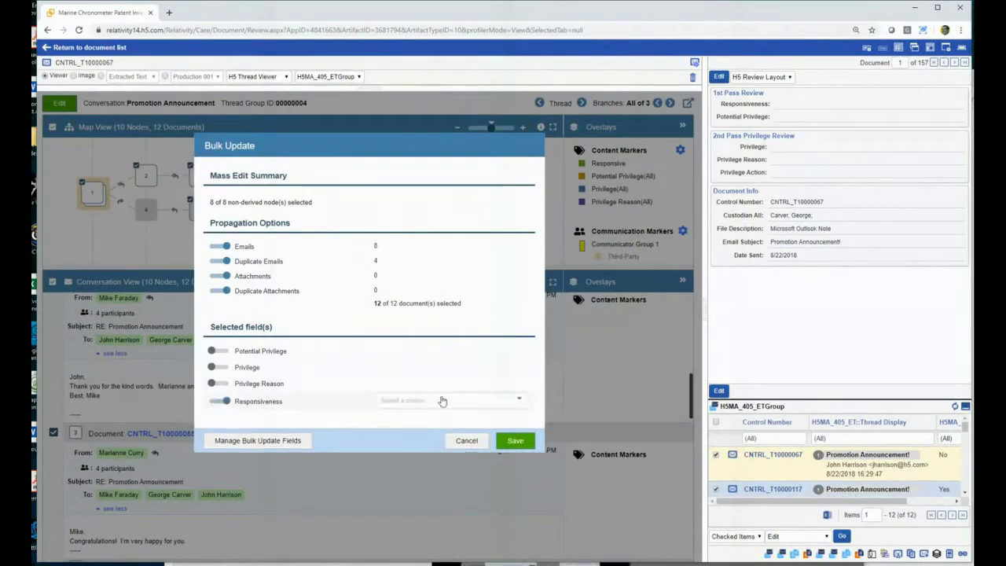
{"action": "left_click", "coordinate": [441, 403]}
{"action": "left_click", "coordinate": [430, 357]}
{"action": "left_click", "coordinate": [515, 441]}
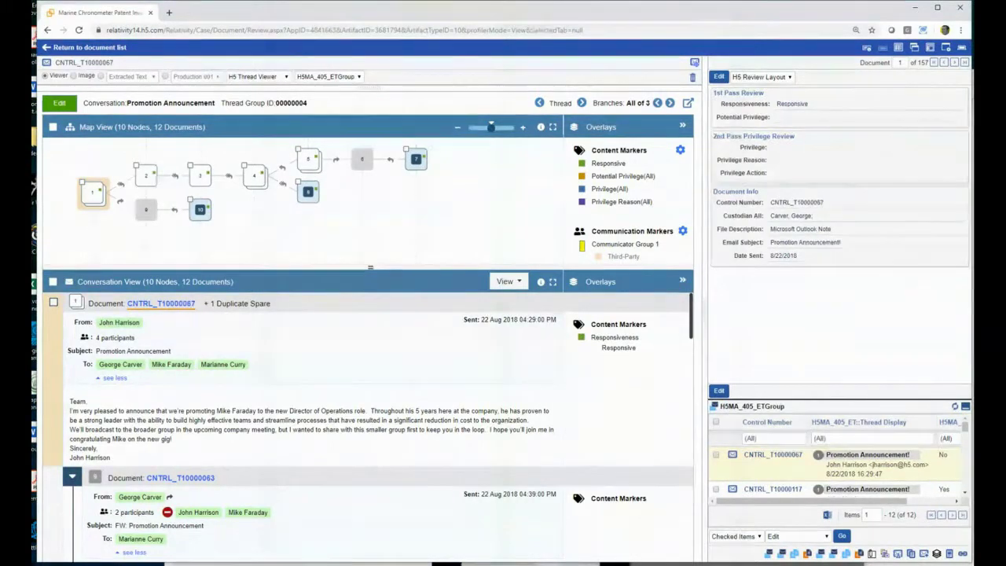
Check the profile summary of the announcement's first recipient and examine the emails and branches at node 4 of the thread map
{"action": "left_click", "coordinate": [126, 366]}
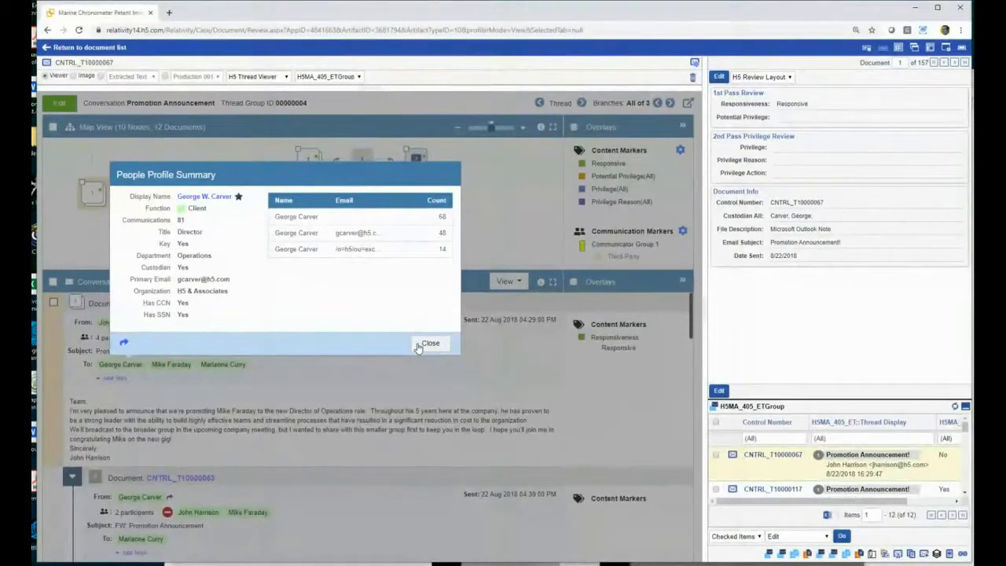
{"action": "left_click", "coordinate": [428, 343]}
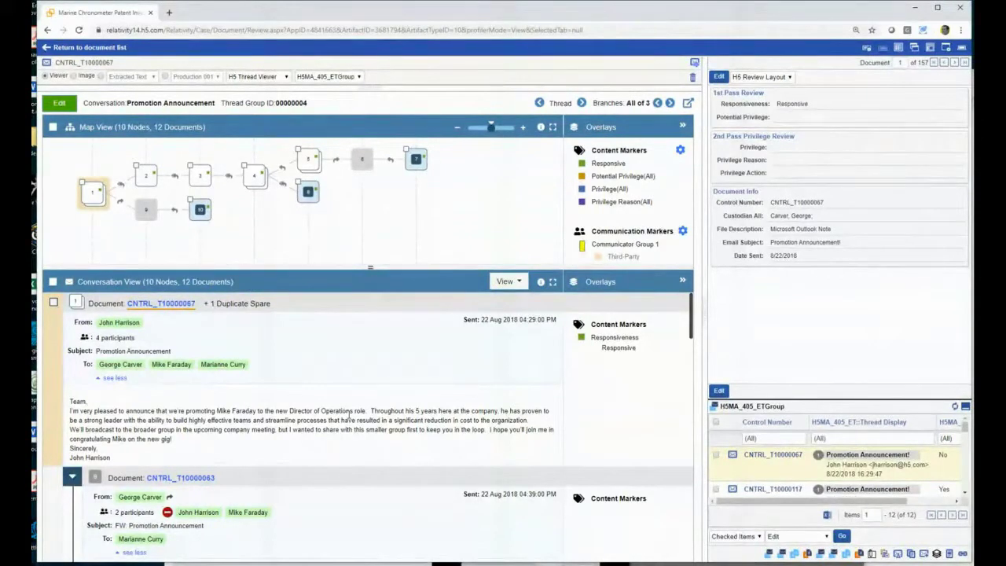
{"action": "left_click", "coordinate": [254, 185]}
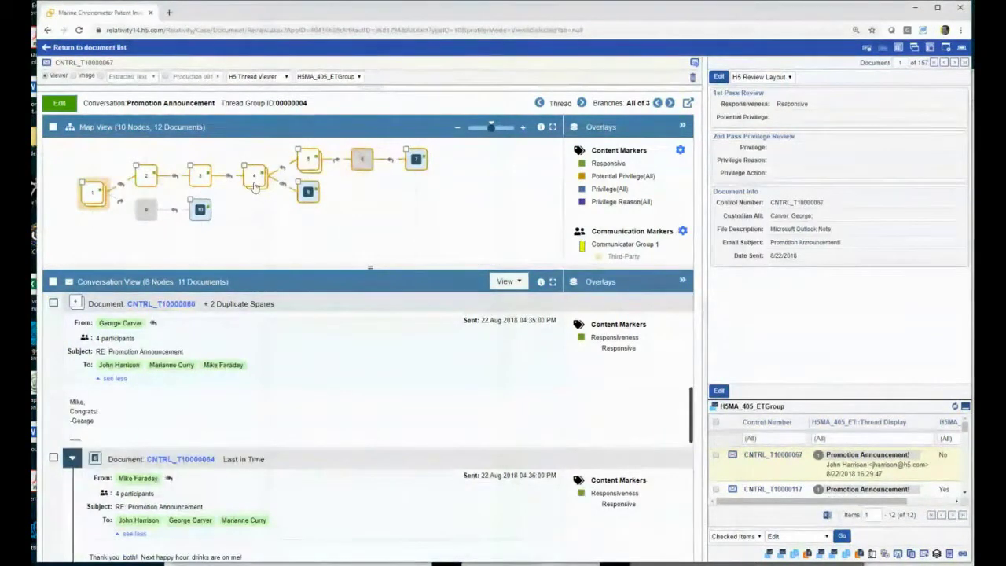
{"action": "mouse_move", "coordinate": [256, 178]}
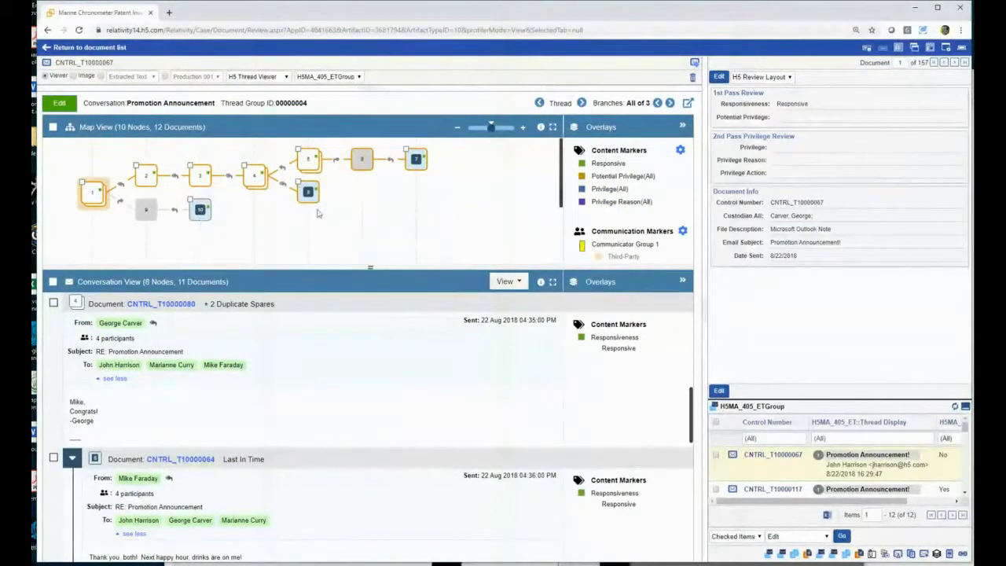
{"action": "scroll", "coordinate": [354, 419], "scroll_direction": "down", "scroll_amount": 1}
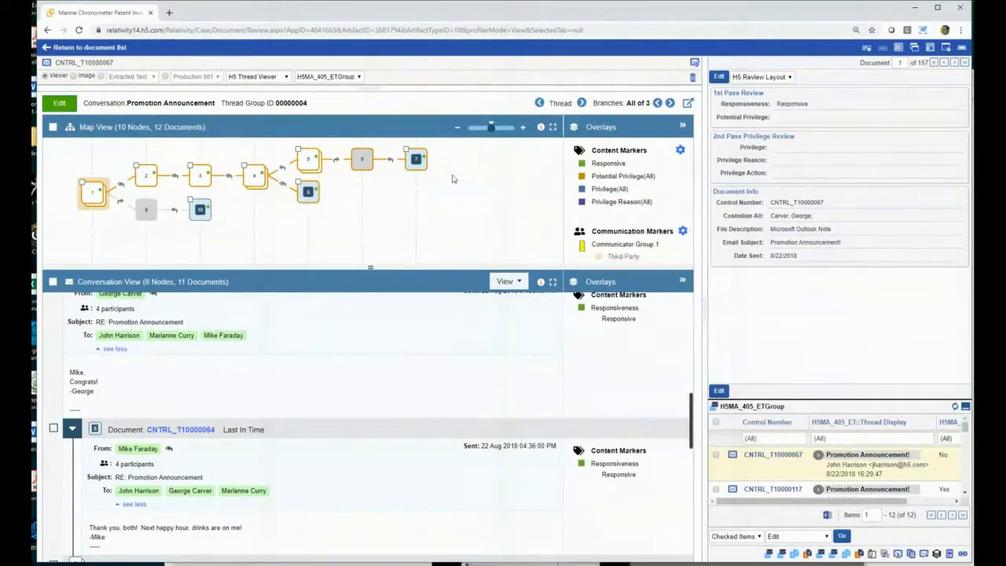
Advance to the Not Good thread with a taller map view and review the functions selected for Communicator Group 2
{"action": "left_click", "coordinate": [582, 103]}
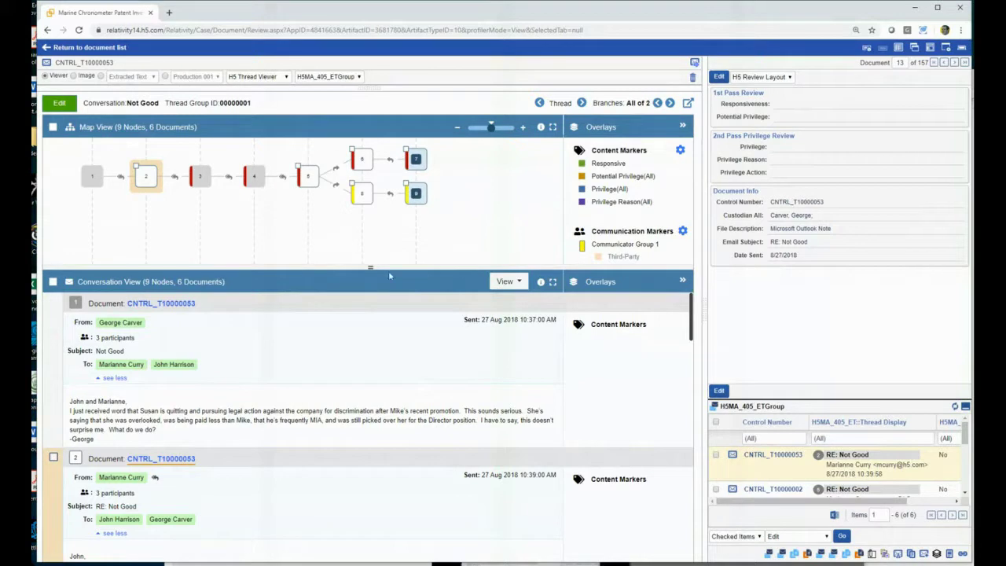
{"action": "left_click_drag", "start_coordinate": [379, 267], "coordinate": [379, 310]}
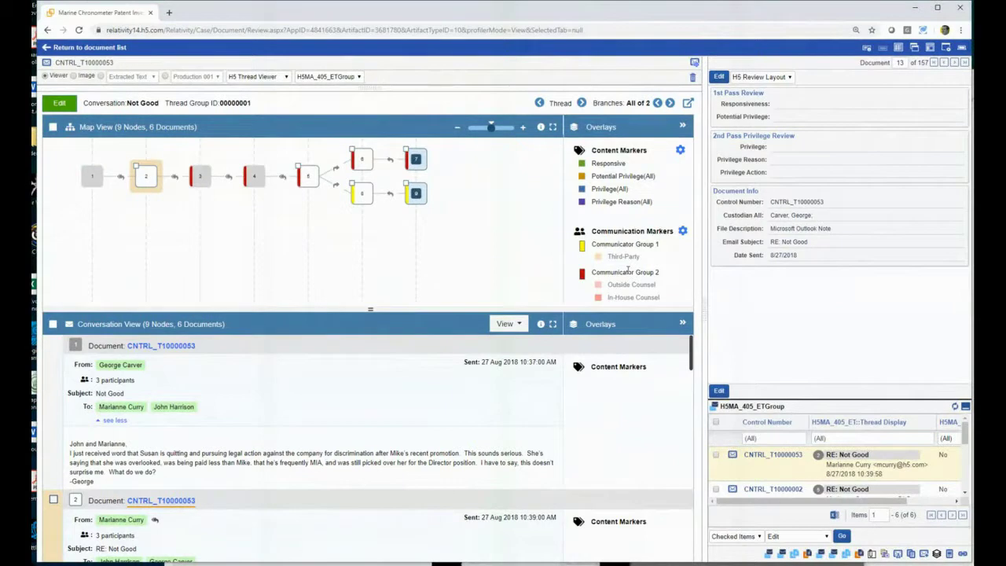
{"action": "left_click", "coordinate": [683, 232]}
{"action": "left_click", "coordinate": [432, 206]}
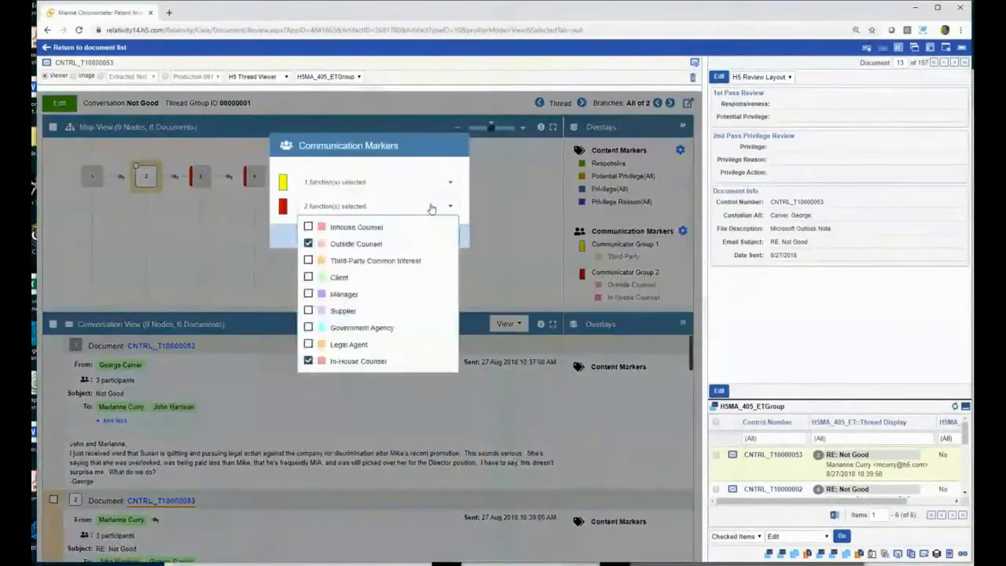
{"action": "left_click", "coordinate": [433, 172]}
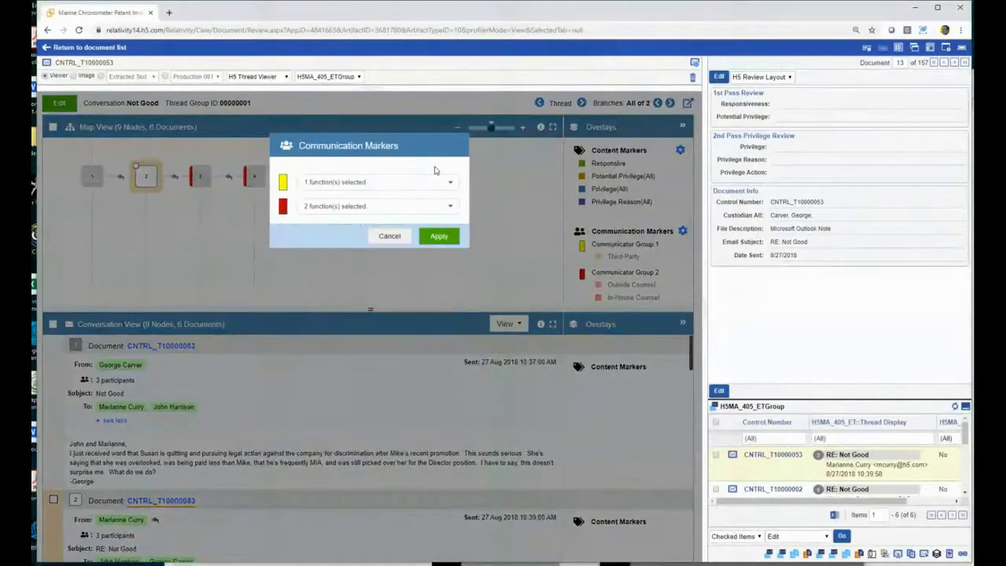
{"action": "left_click", "coordinate": [396, 244]}
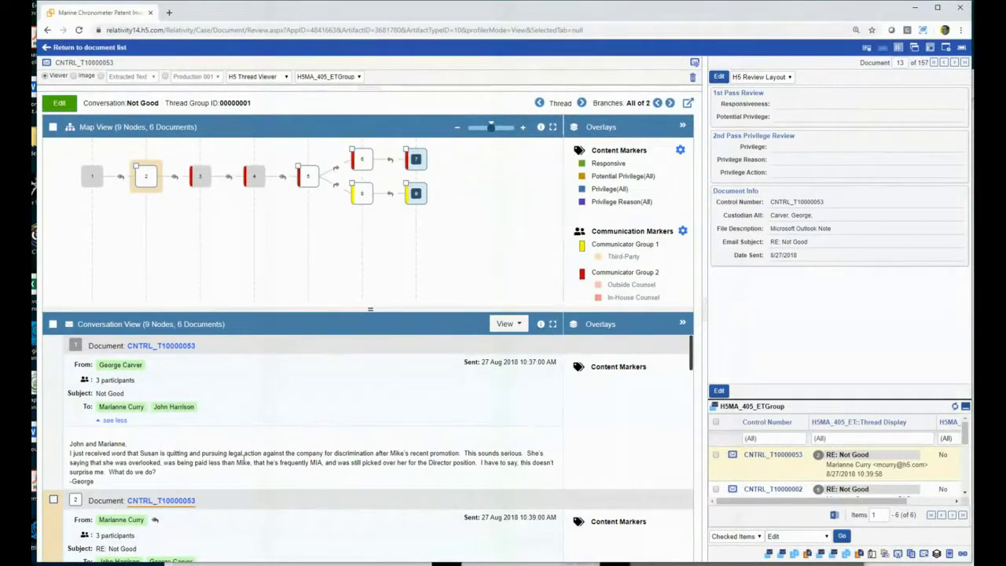
Examine the emails at nodes 3 and 8 and check the profile summary of the participant added in each
{"action": "left_click", "coordinate": [196, 189]}
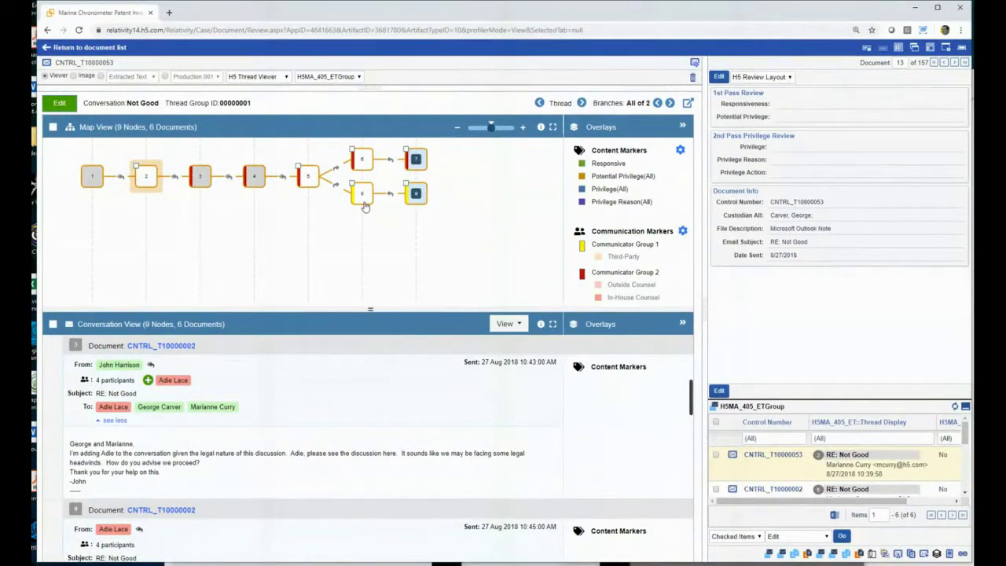
{"action": "left_click", "coordinate": [178, 381]}
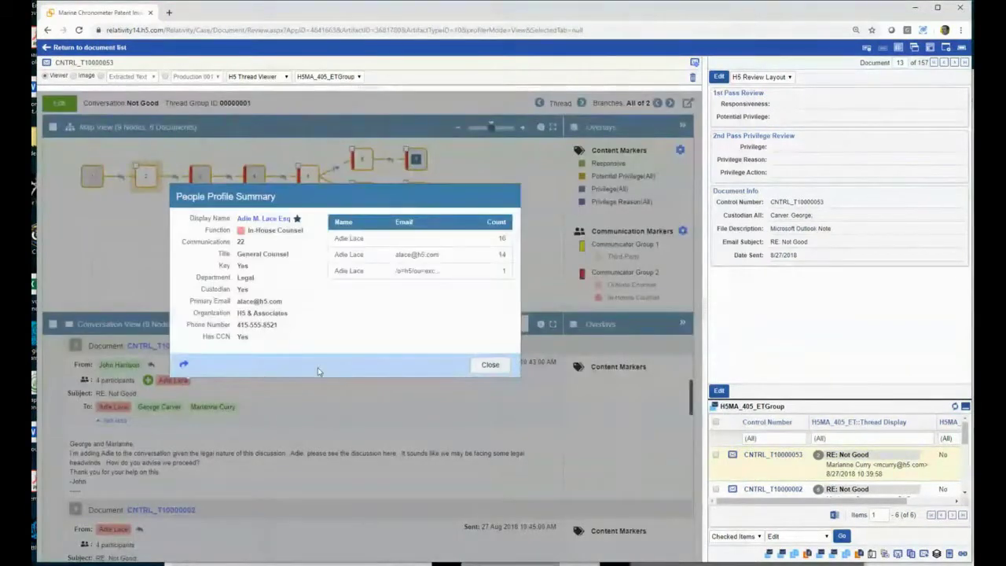
{"action": "left_click", "coordinate": [489, 366]}
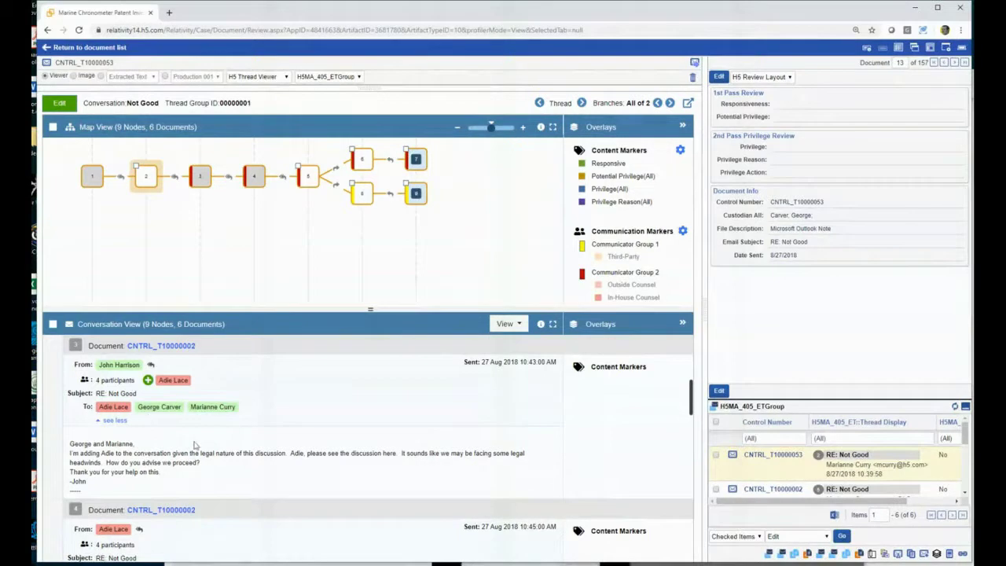
{"action": "left_click", "coordinate": [358, 197]}
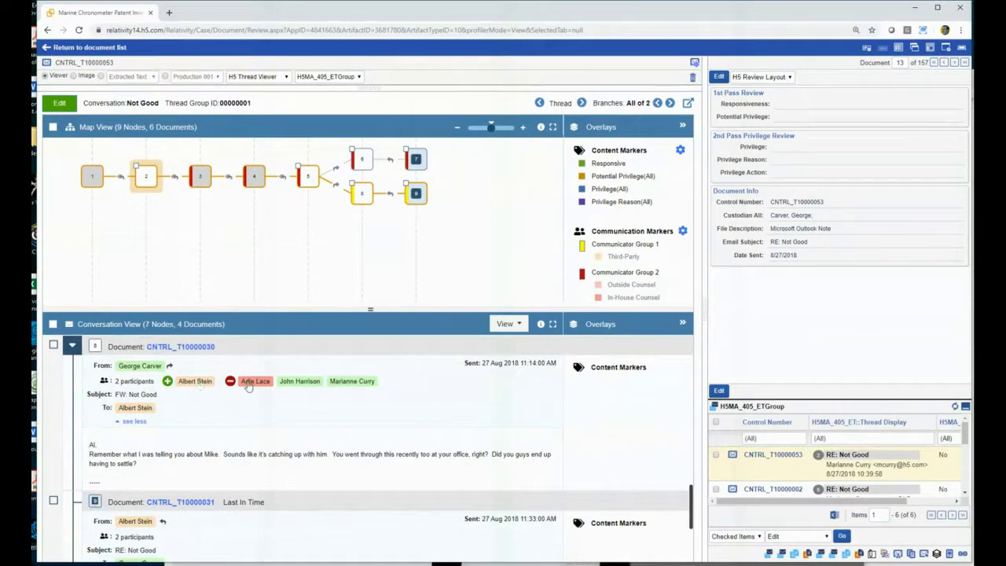
{"action": "left_click", "coordinate": [194, 384]}
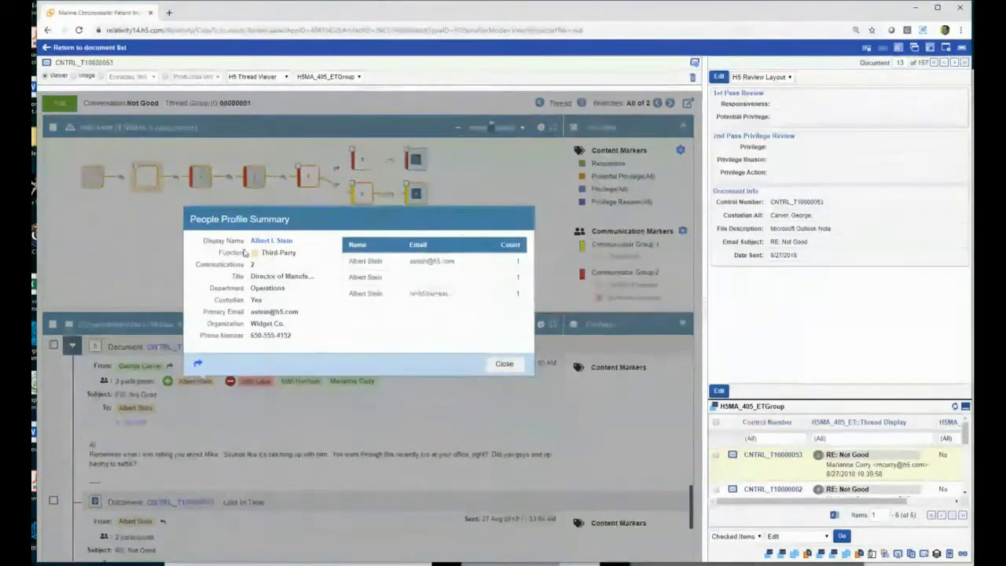
{"action": "left_click", "coordinate": [515, 367]}
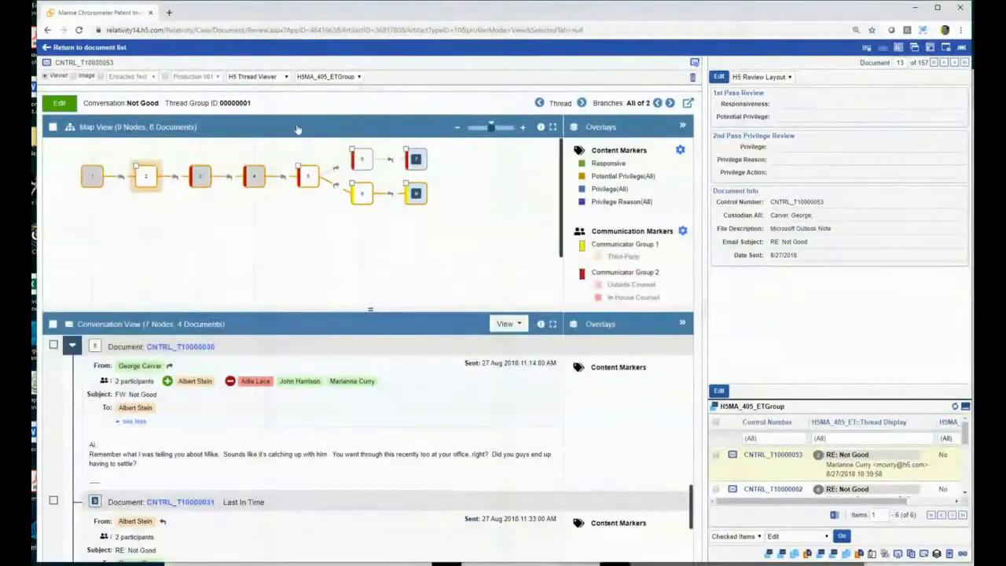
Select all documents in the Not Good thread and start a bulk update with Responsiveness set to Responsive
{"action": "left_click", "coordinate": [357, 160]}
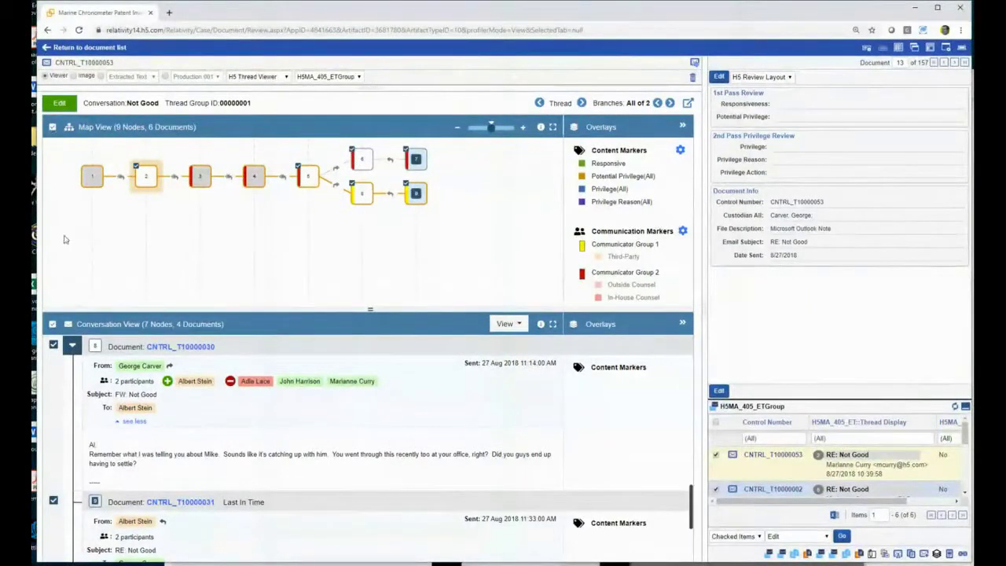
{"action": "left_click", "coordinate": [61, 104]}
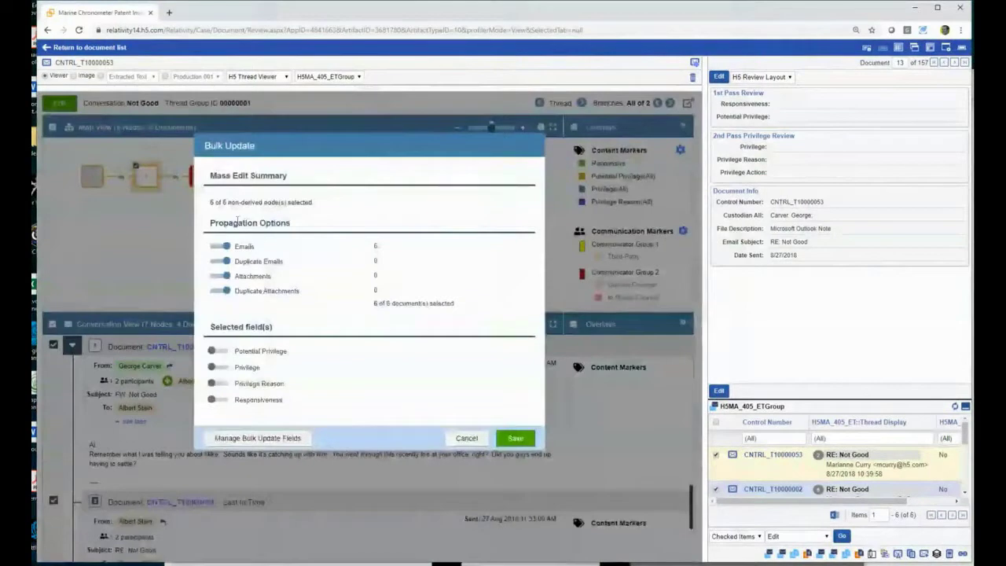
{"action": "left_click", "coordinate": [212, 401]}
{"action": "left_click", "coordinate": [419, 402]}
{"action": "left_click", "coordinate": [402, 354]}
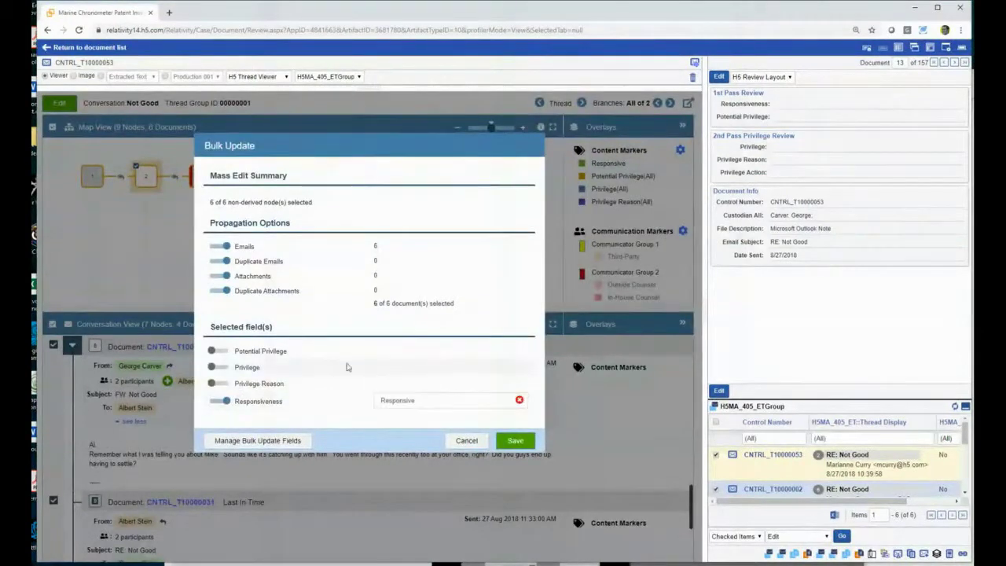
Add the Potential Privilege choices Tier 1 – Attorney Client Communication and Potential Privilege Waiver to the bulk update and save it
{"action": "left_click", "coordinate": [224, 351]}
{"action": "left_click", "coordinate": [412, 352]}
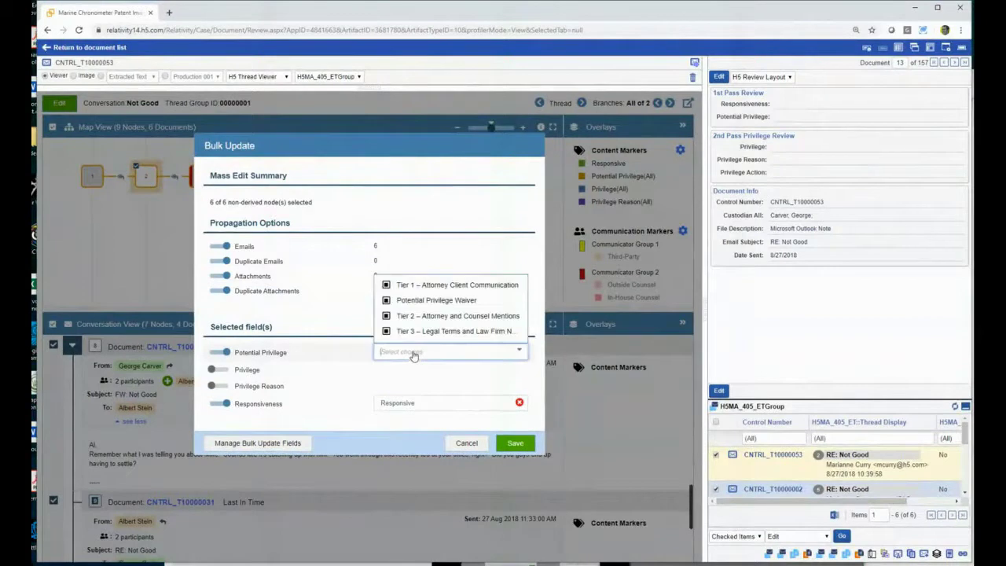
{"action": "left_click", "coordinate": [385, 285]}
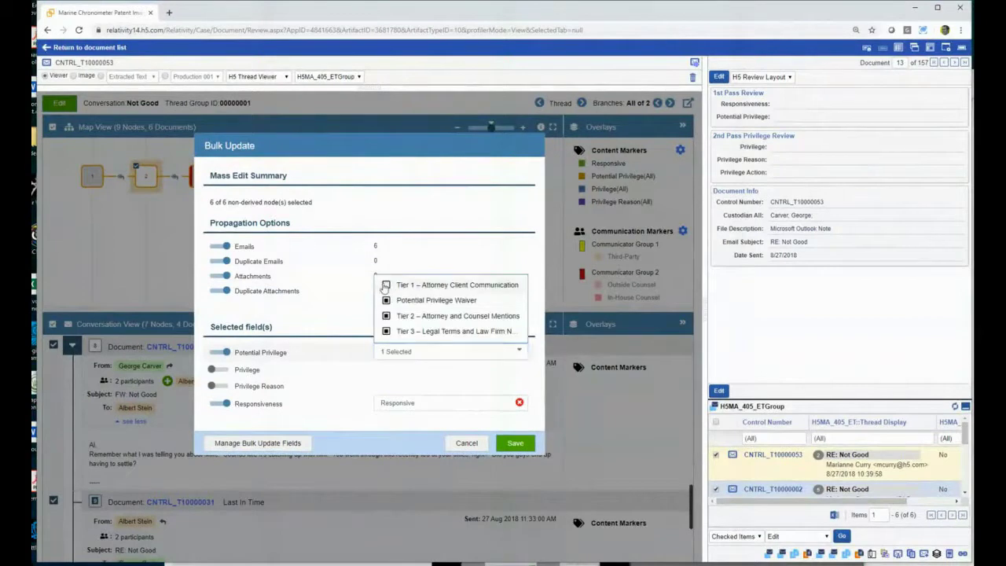
{"action": "left_click", "coordinate": [386, 300]}
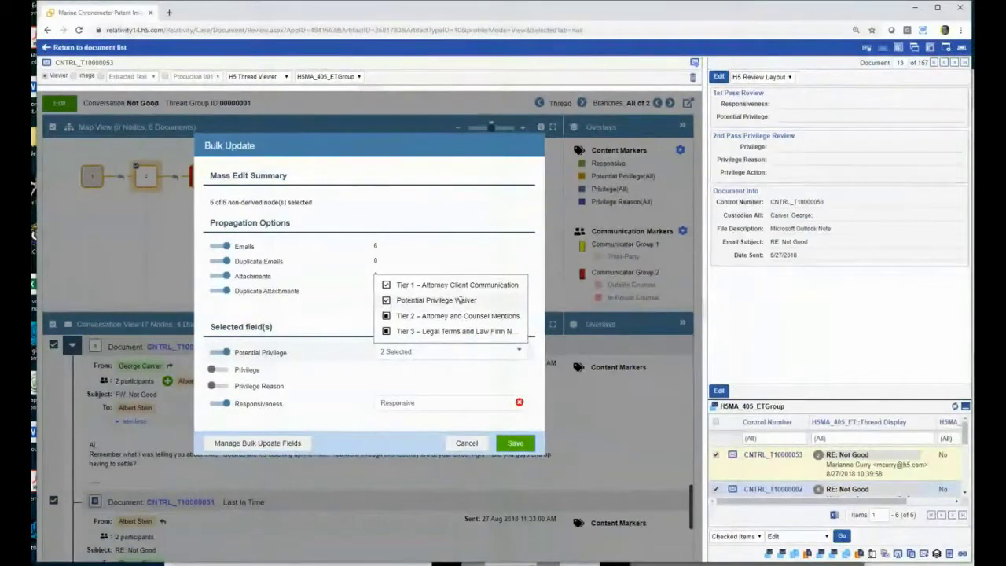
{"action": "left_click", "coordinate": [513, 444]}
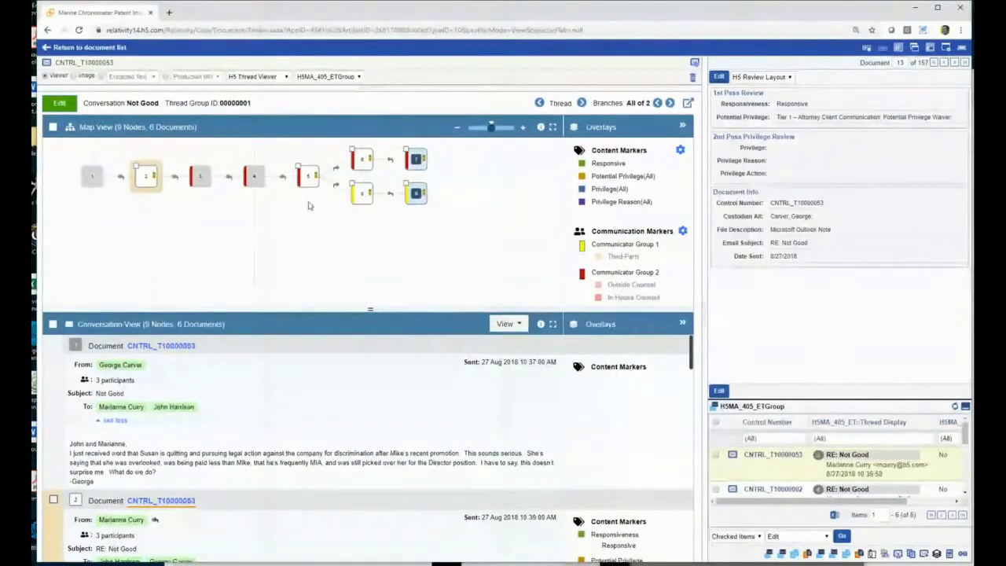
Advance to the UK eDisco Conference thread and read its opening emails about the trip and payment details
{"action": "left_click", "coordinate": [581, 103]}
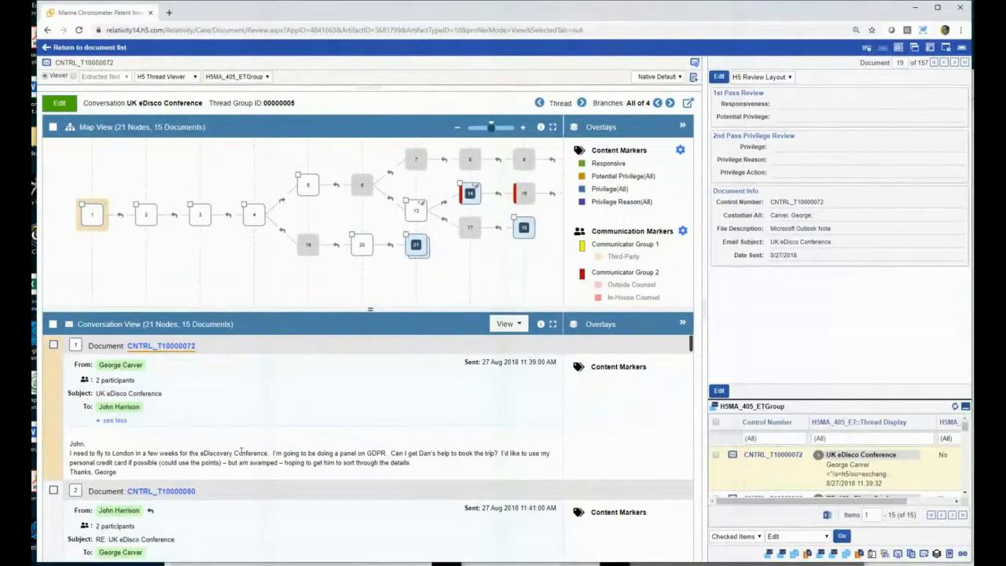
{"action": "scroll", "coordinate": [242, 453], "scroll_direction": "down", "scroll_amount": 2}
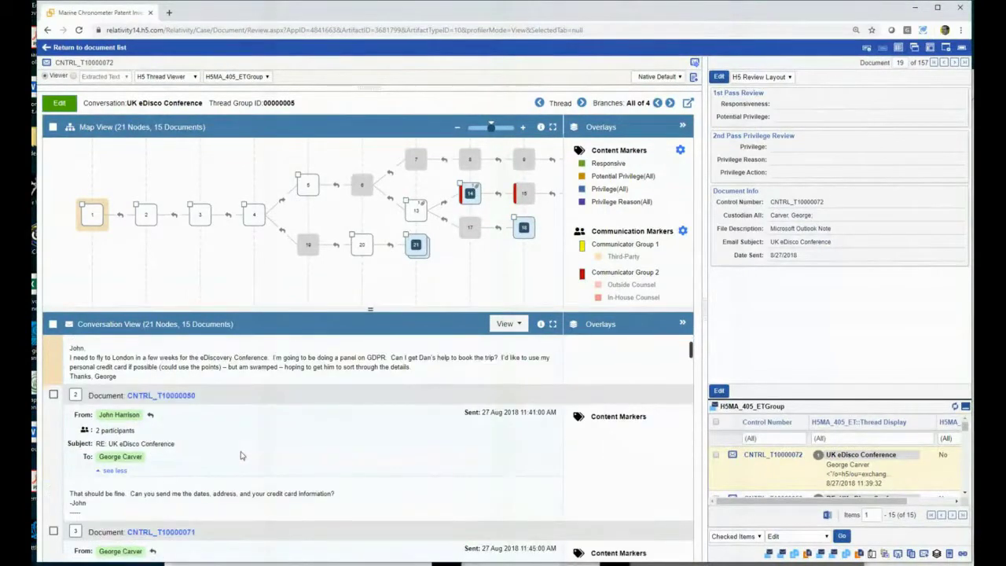
{"action": "scroll", "coordinate": [241, 455], "scroll_direction": "down", "scroll_amount": 3}
{"action": "scroll", "coordinate": [241, 455], "scroll_direction": "down", "scroll_amount": 1}
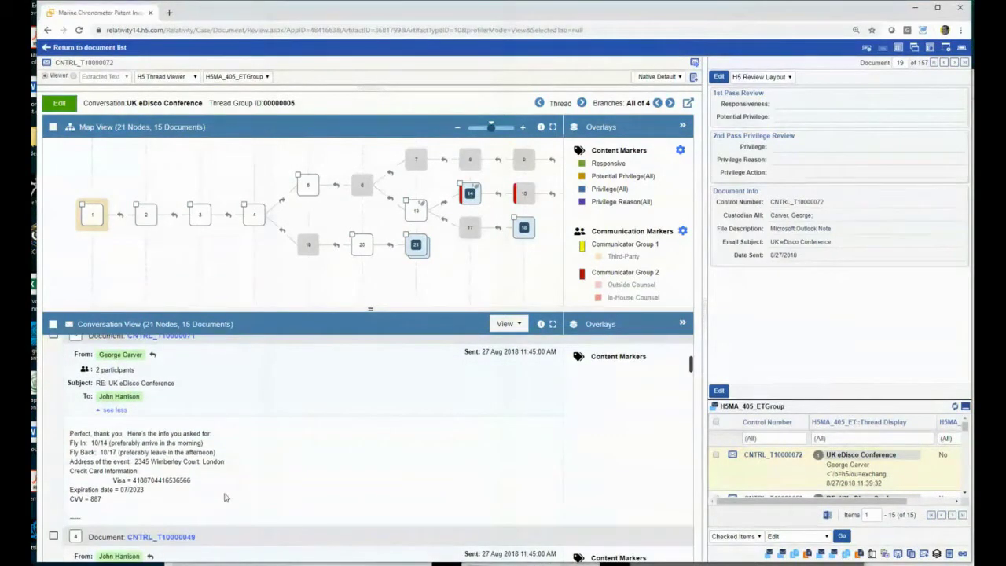
{"action": "scroll", "coordinate": [231, 493], "scroll_direction": "down", "scroll_amount": 1}
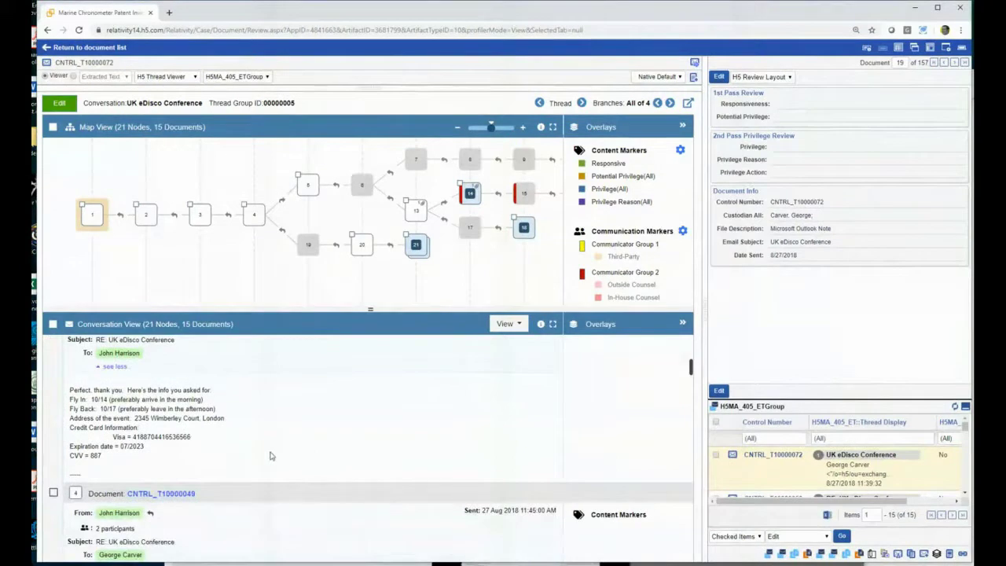
Read the UK eDisco Conference emails through node 13 and open the Collaboration Benefits draft attached there
{"action": "scroll", "coordinate": [267, 453], "scroll_direction": "down", "scroll_amount": 5}
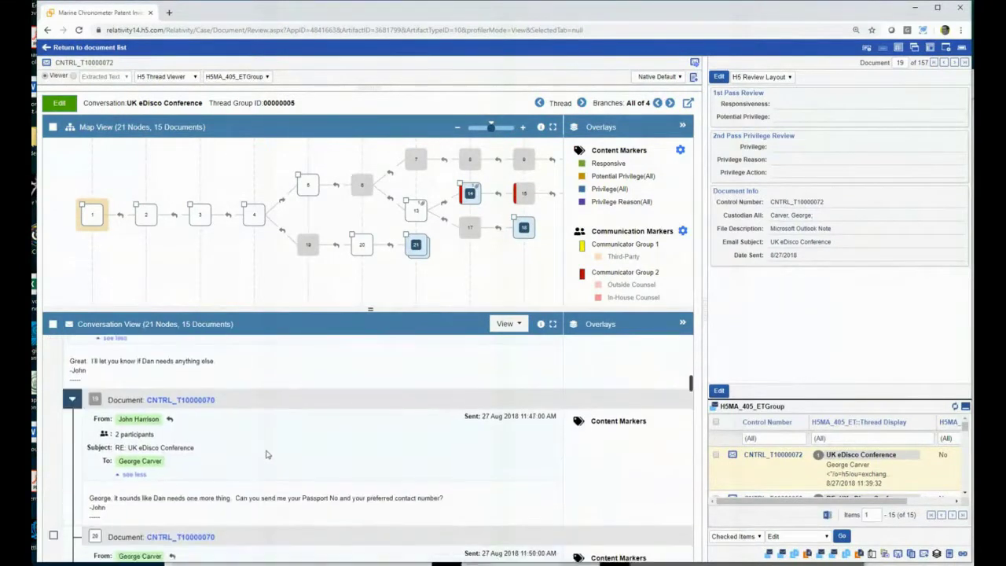
{"action": "scroll", "coordinate": [265, 453], "scroll_direction": "down", "scroll_amount": 2}
{"action": "scroll", "coordinate": [266, 453], "scroll_direction": "down", "scroll_amount": 5}
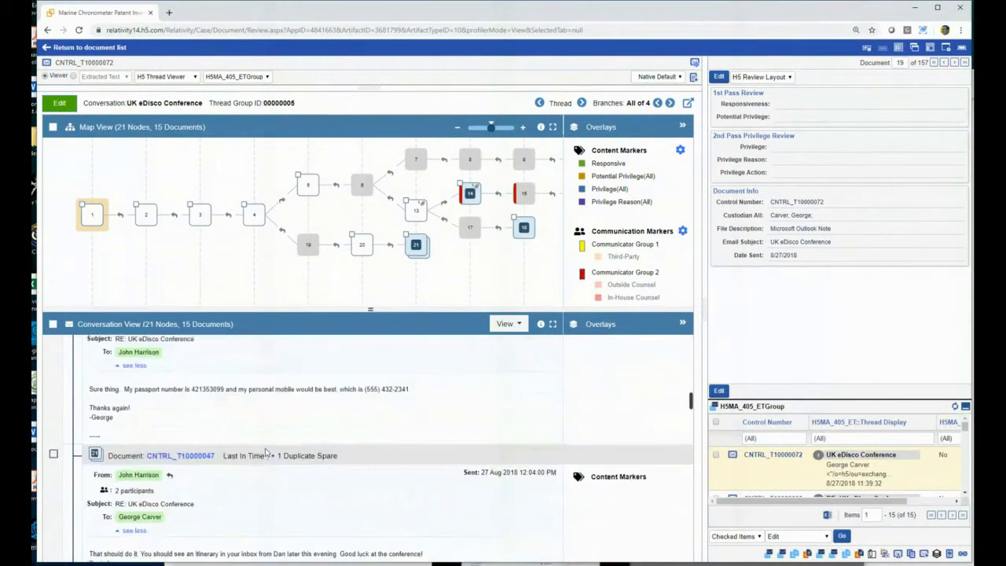
{"action": "scroll", "coordinate": [275, 450], "scroll_direction": "down", "scroll_amount": 4}
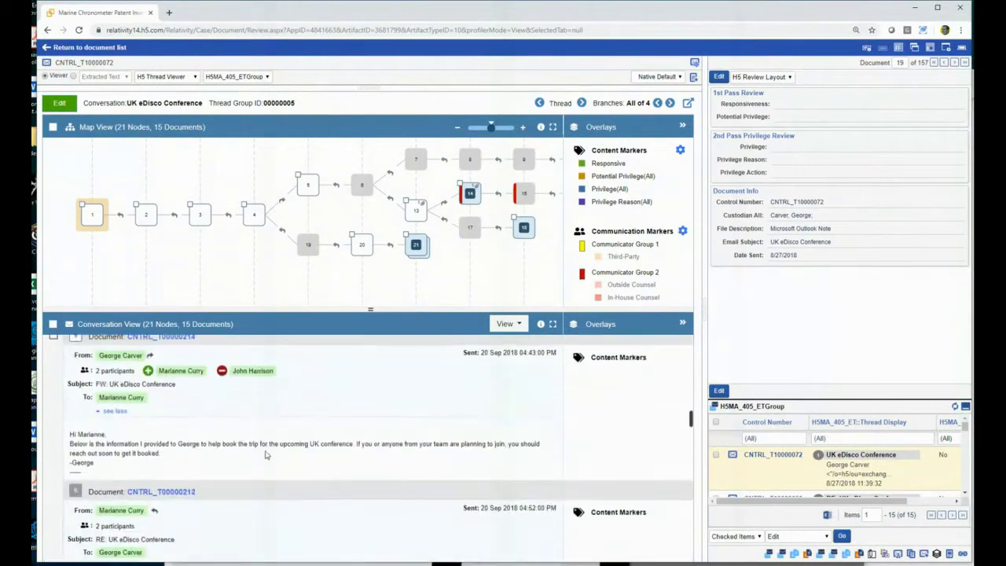
{"action": "scroll", "coordinate": [265, 455], "scroll_direction": "down", "scroll_amount": 5}
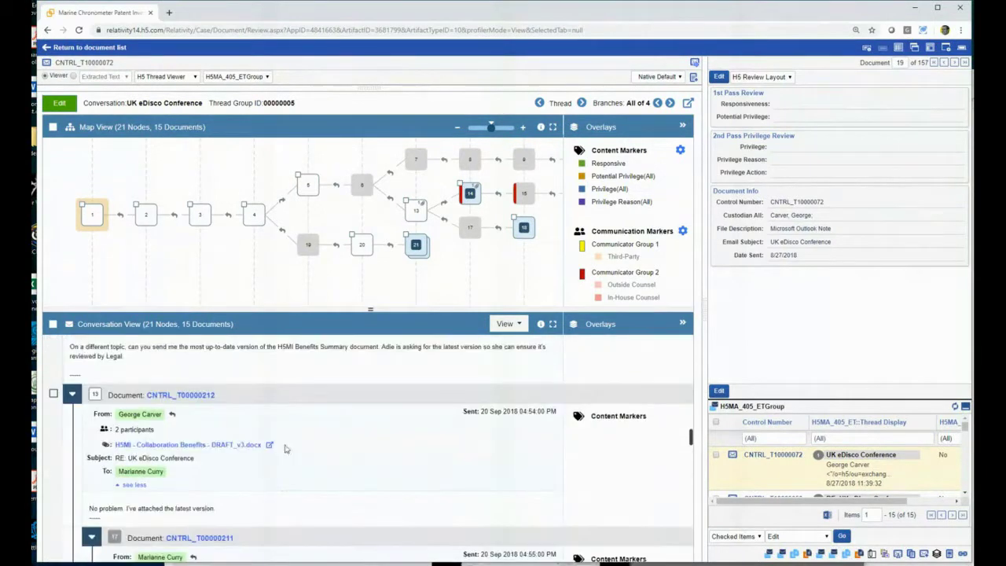
{"action": "scroll", "coordinate": [211, 454], "scroll_direction": "down", "scroll_amount": 3}
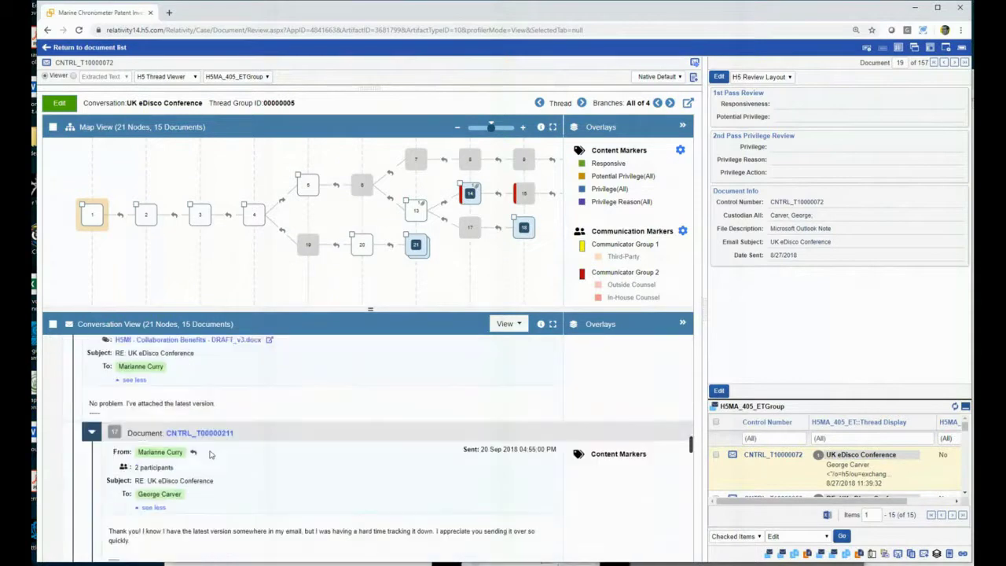
{"action": "scroll", "coordinate": [200, 424], "scroll_direction": "up", "scroll_amount": 2}
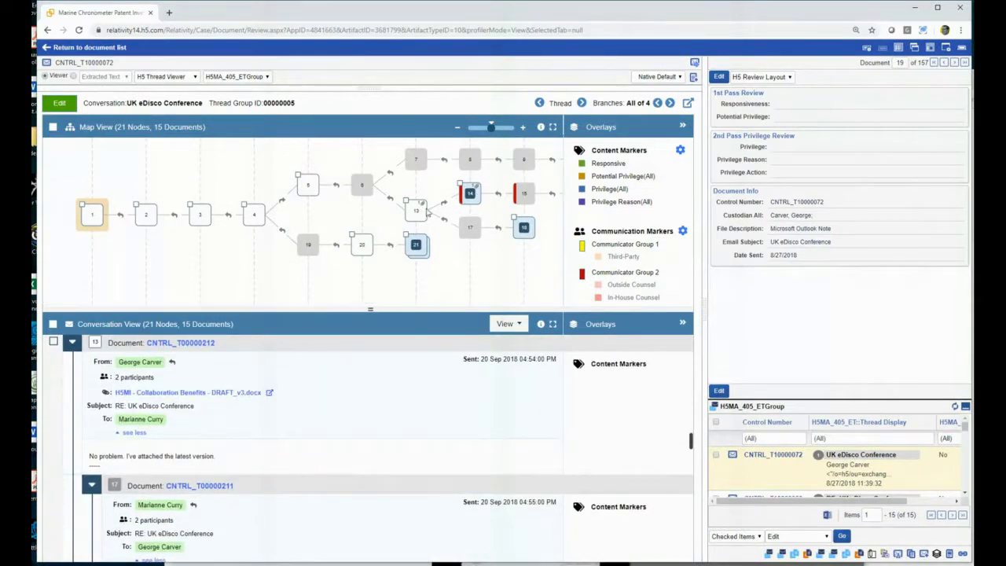
{"action": "mouse_move", "coordinate": [469, 195]}
{"action": "left_click", "coordinate": [269, 394]}
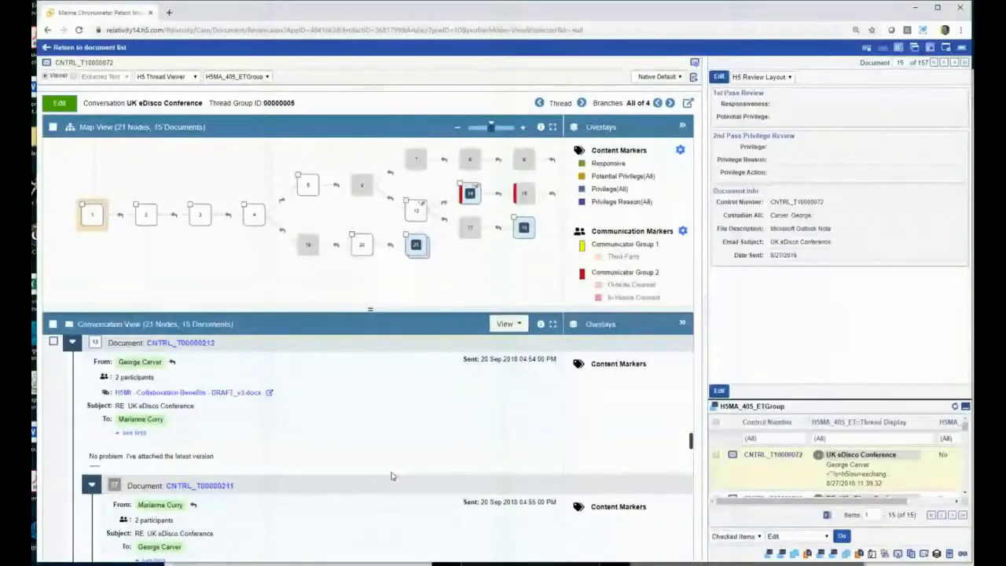
Read the emails at nodes 14 to 16 and the closing replies about the forwarded credit card information
{"action": "scroll", "coordinate": [393, 480], "scroll_direction": "down", "scroll_amount": 10}
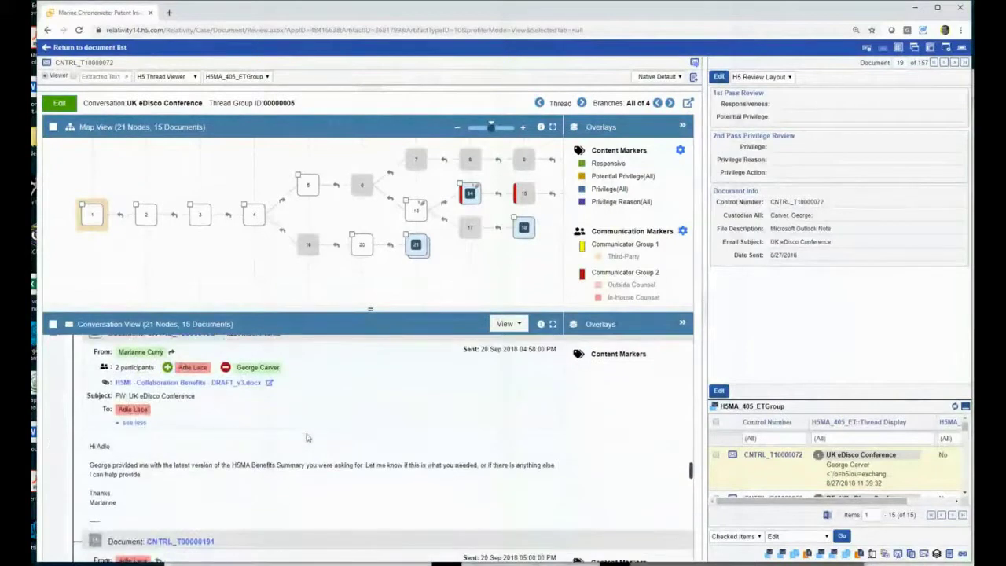
{"action": "scroll", "coordinate": [288, 379], "scroll_direction": "down", "scroll_amount": 2}
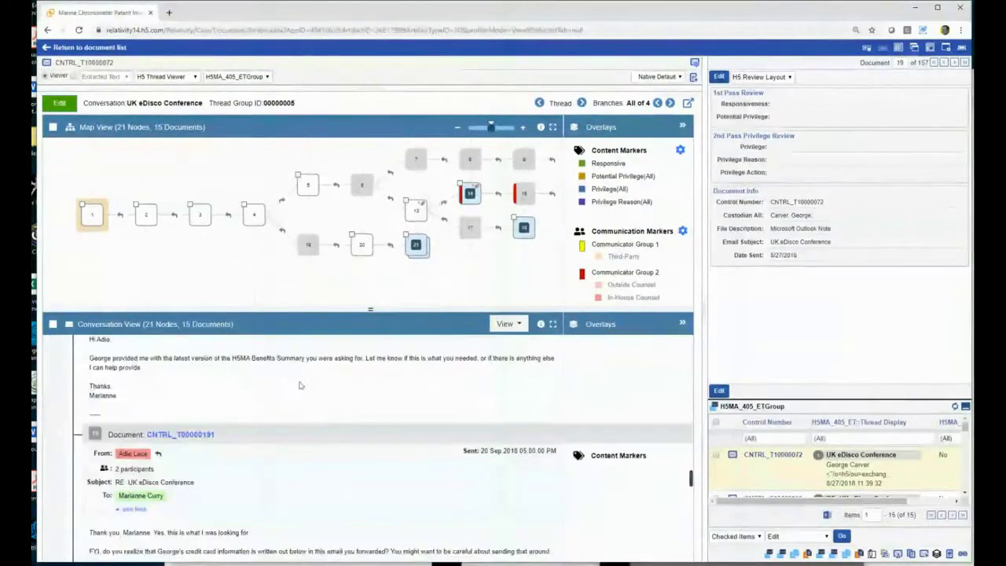
{"action": "scroll", "coordinate": [283, 393], "scroll_direction": "down", "scroll_amount": 1}
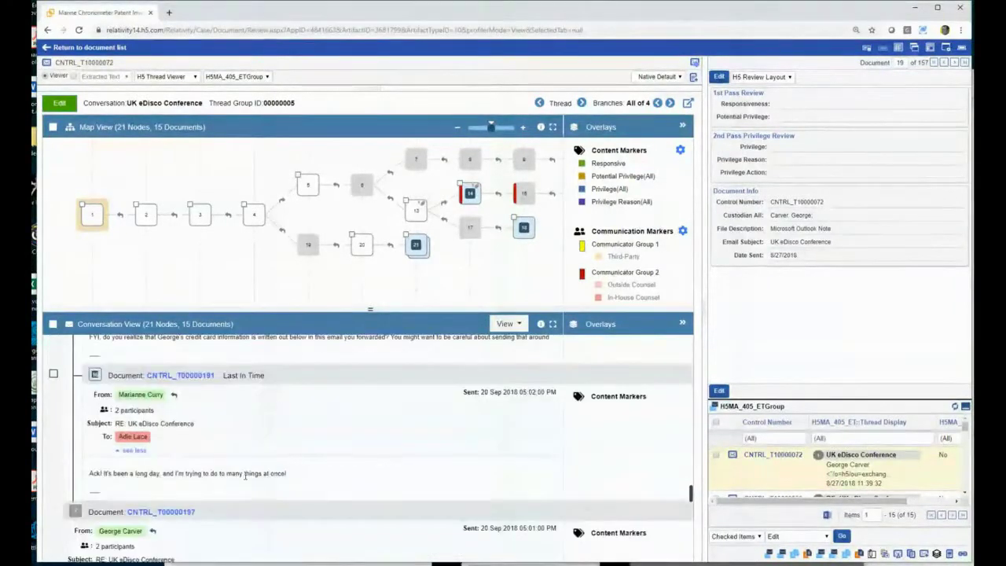
{"action": "scroll", "coordinate": [246, 455], "scroll_direction": "down", "scroll_amount": 1}
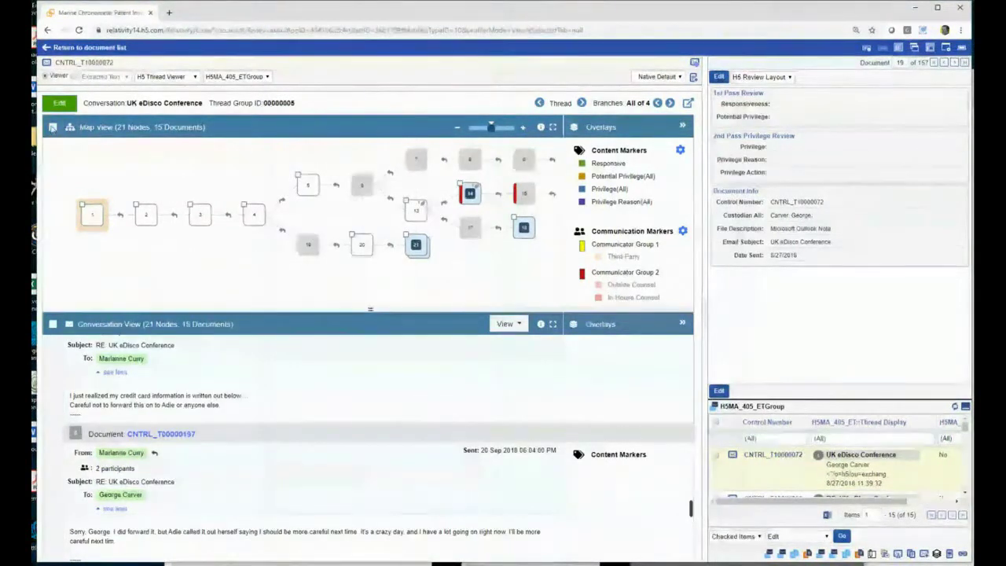
Bulk update all documents in the UK eDisco Conference thread with Responsiveness set to Non-Responsive and save
{"action": "left_click", "coordinate": [59, 103]}
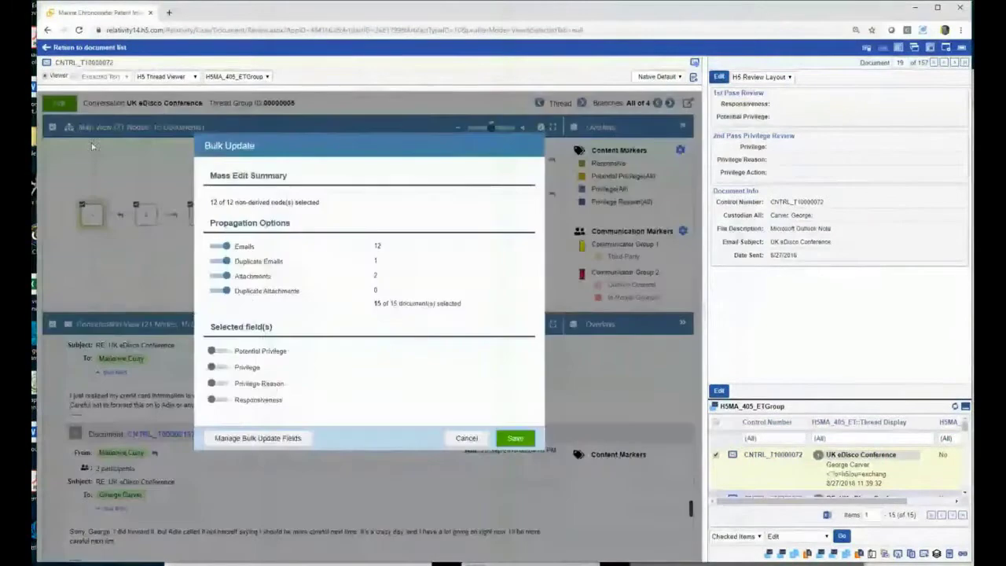
{"action": "left_click", "coordinate": [226, 401]}
{"action": "left_click", "coordinate": [405, 400]}
{"action": "left_click", "coordinate": [410, 368]}
{"action": "left_click", "coordinate": [512, 441]}
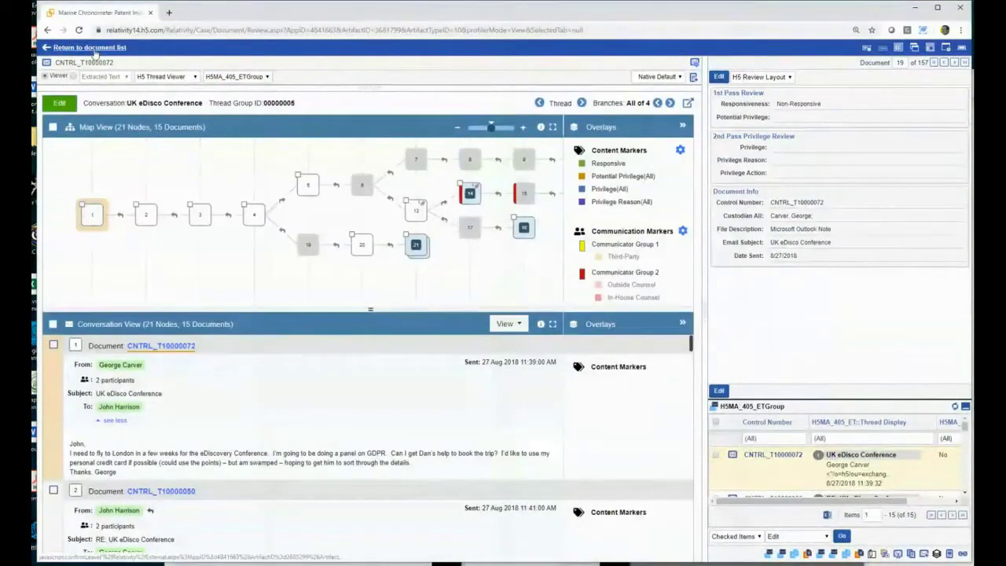
Return to the document list and switch it to the My Reviewed Documents view
{"action": "left_click", "coordinate": [93, 49]}
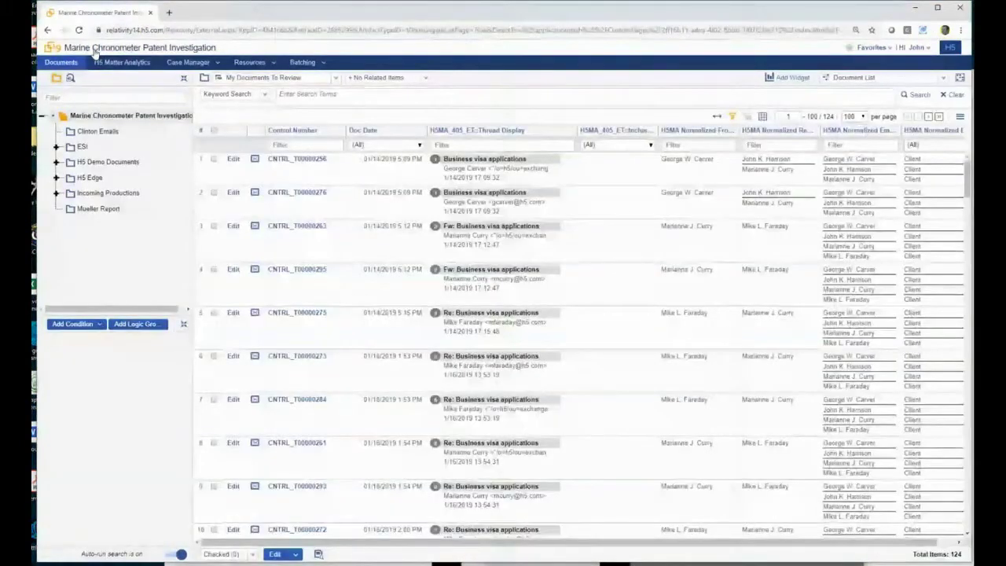
{"action": "left_click", "coordinate": [334, 82]}
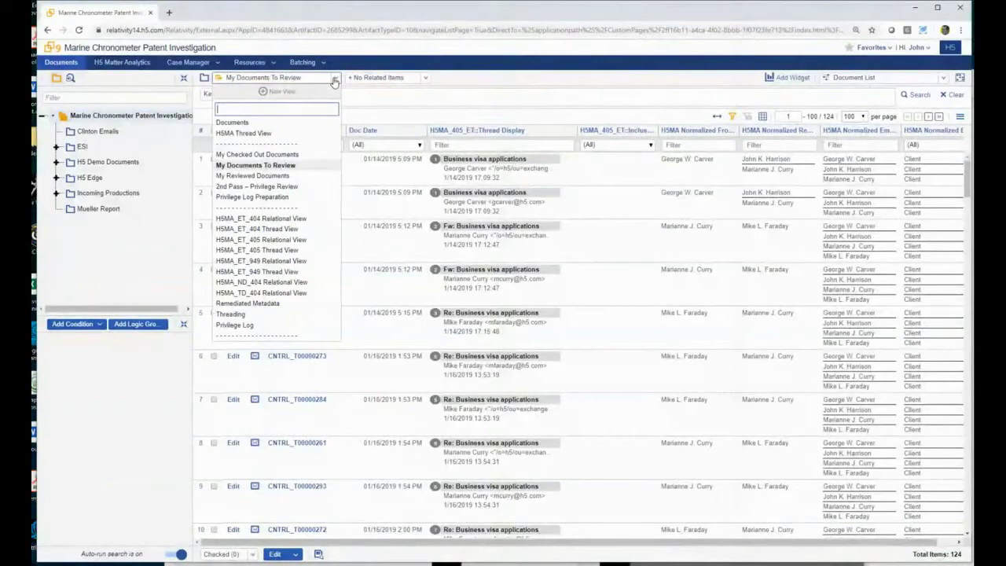
{"action": "left_click", "coordinate": [283, 175]}
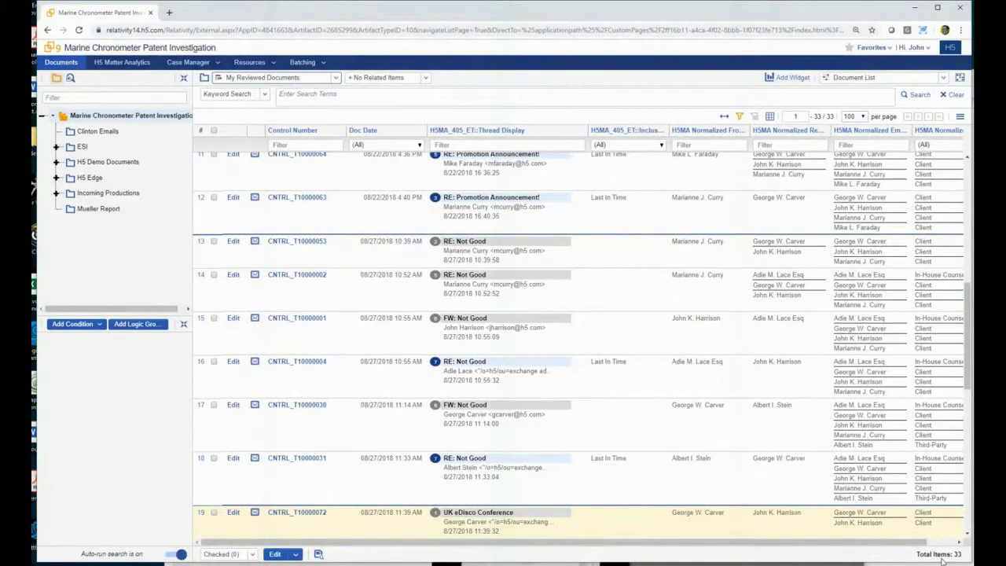
Switch the document list to the 2nd Pass – Privilege Review view and open document CNTRL_T10000053
{"action": "left_click", "coordinate": [336, 80]}
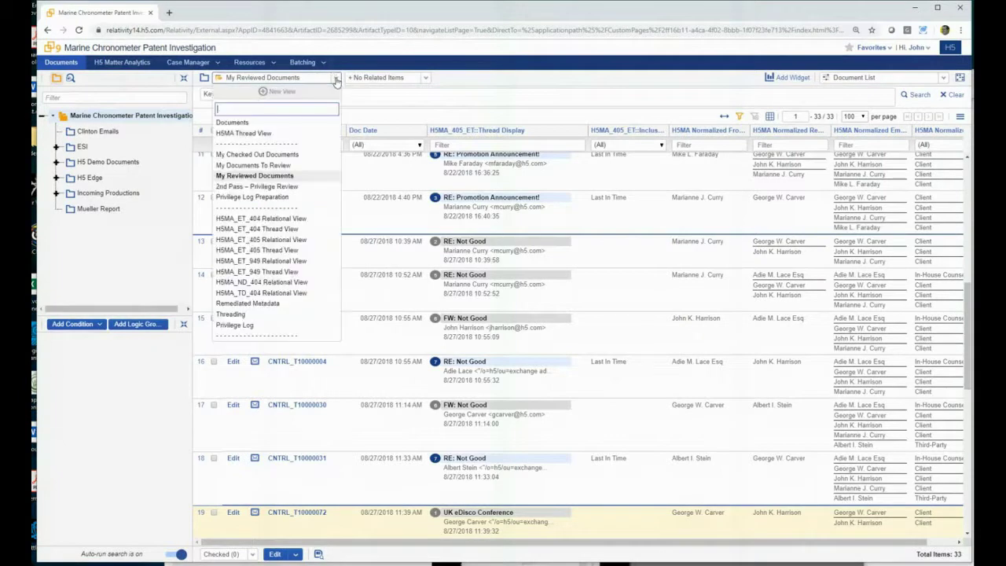
{"action": "left_click", "coordinate": [275, 187]}
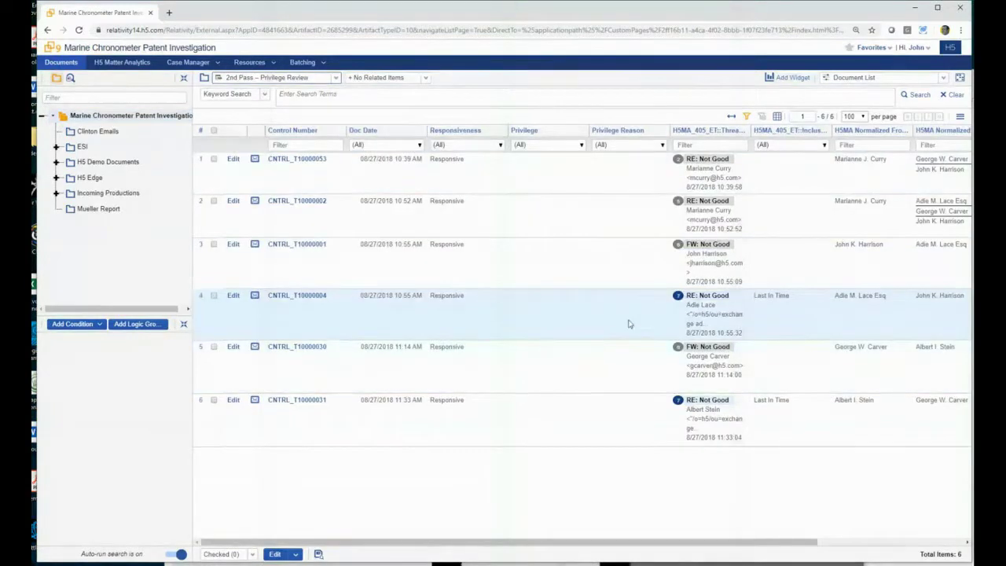
{"action": "left_click", "coordinate": [297, 159]}
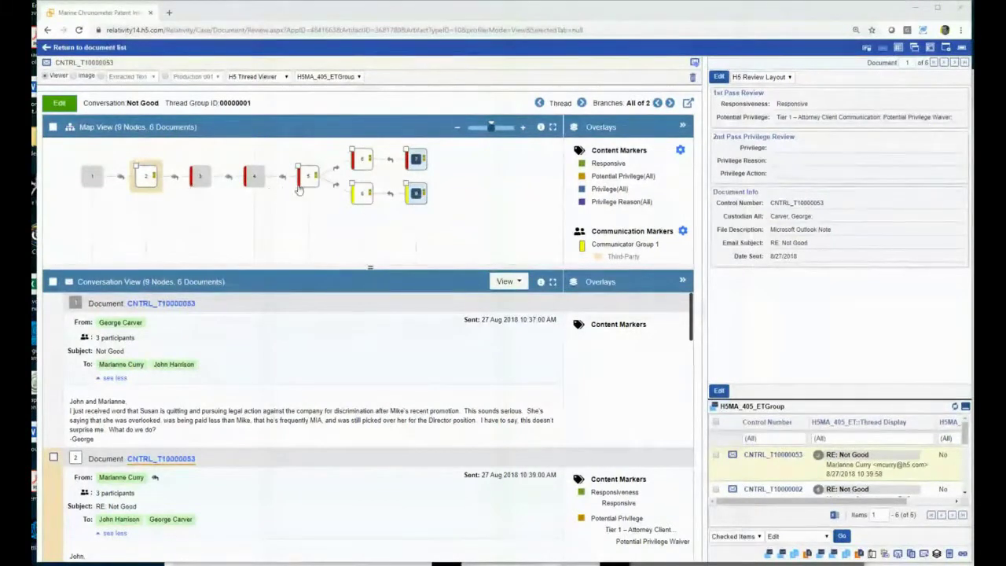
Select the documents at nodes 6 and 7 of the Not Good thread and read both emails
{"action": "mouse_move", "coordinate": [365, 196]}
{"action": "left_click", "coordinate": [352, 149]}
{"action": "left_click", "coordinate": [405, 149]}
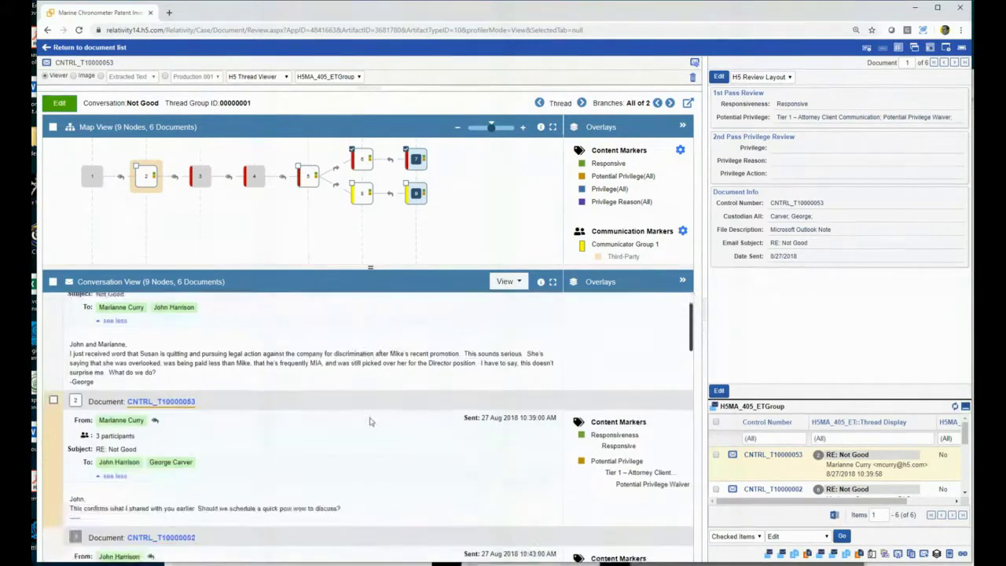
{"action": "left_click", "coordinate": [369, 161]}
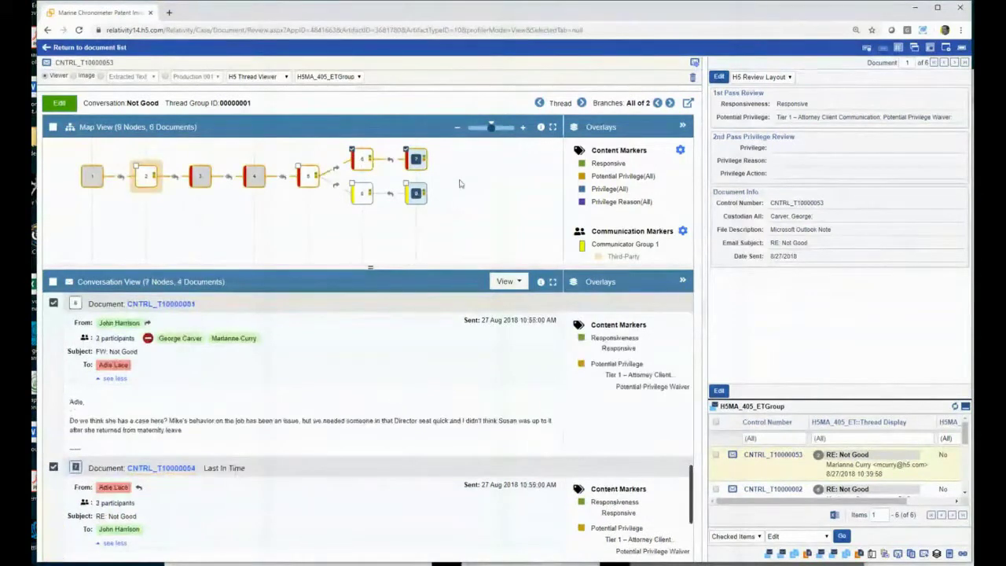
{"action": "left_click", "coordinate": [353, 150]}
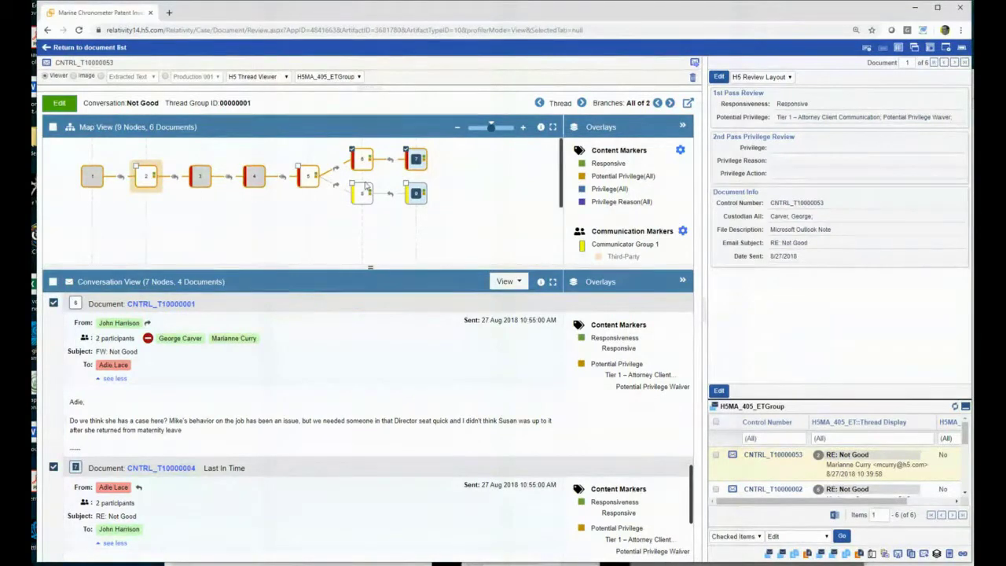
{"action": "scroll", "coordinate": [169, 472], "scroll_direction": "down", "scroll_amount": 1}
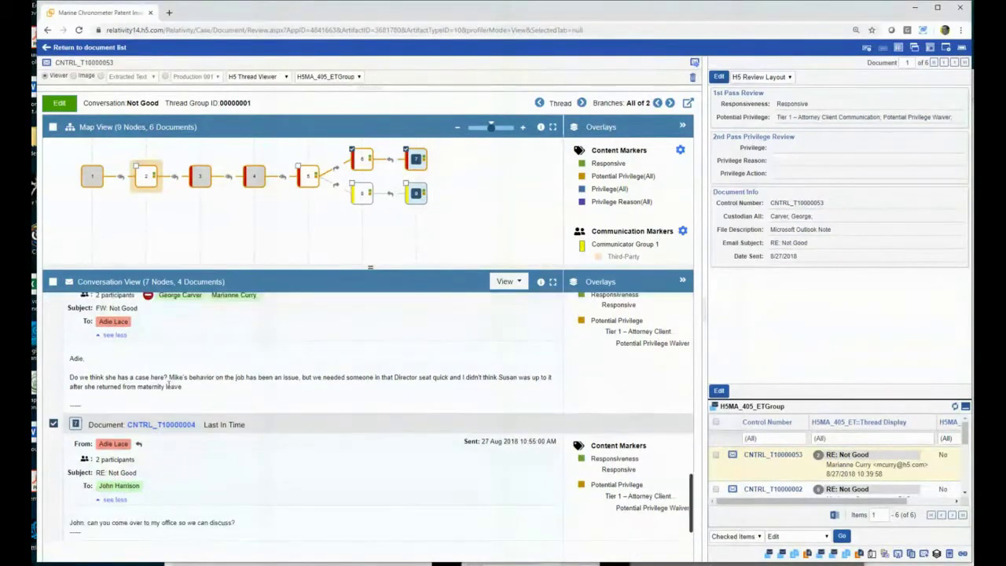
{"action": "scroll", "coordinate": [168, 402], "scroll_direction": "up", "scroll_amount": 3}
{"action": "scroll", "coordinate": [161, 389], "scroll_direction": "down", "scroll_amount": 3}
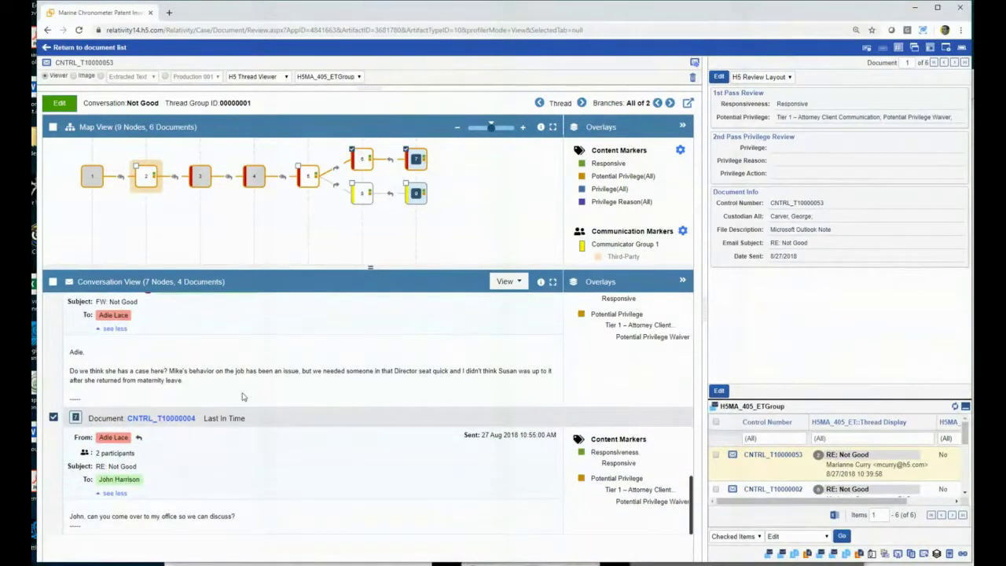
Start a bulk update of the two selected documents with Privilege set to Attorney Client Communication
{"action": "left_click", "coordinate": [65, 105]}
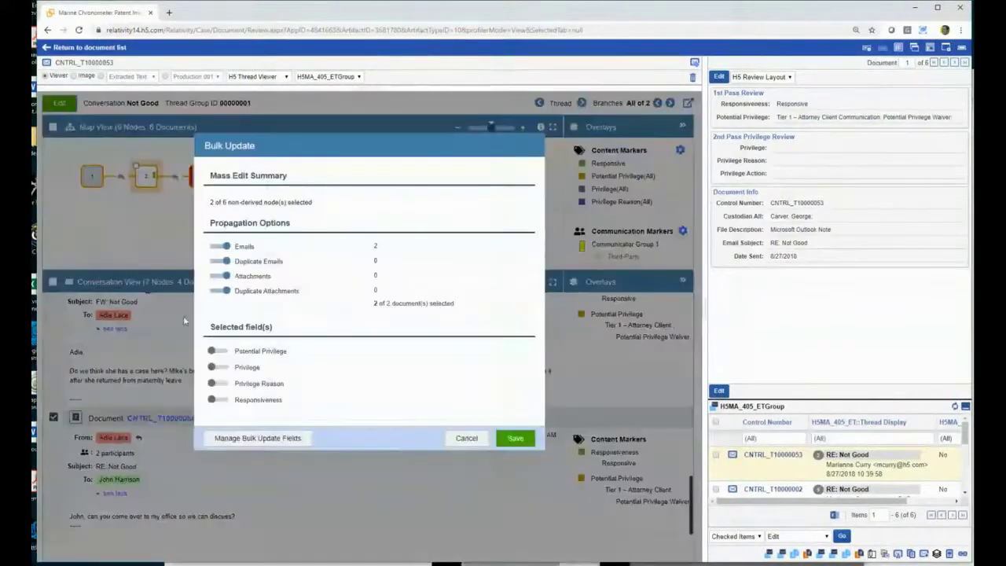
{"action": "left_click", "coordinate": [217, 367]}
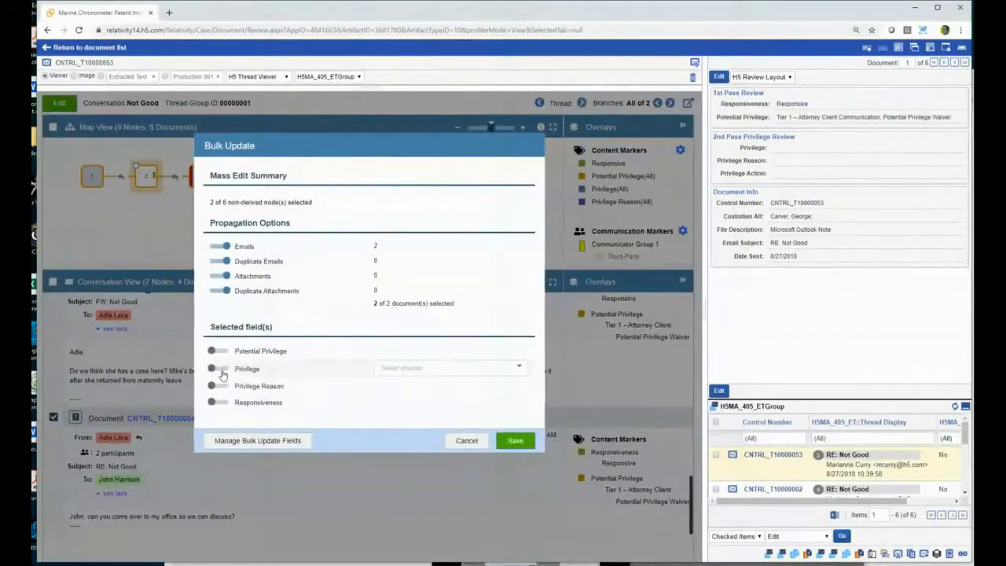
{"action": "left_click", "coordinate": [398, 369]}
{"action": "left_click", "coordinate": [386, 286]}
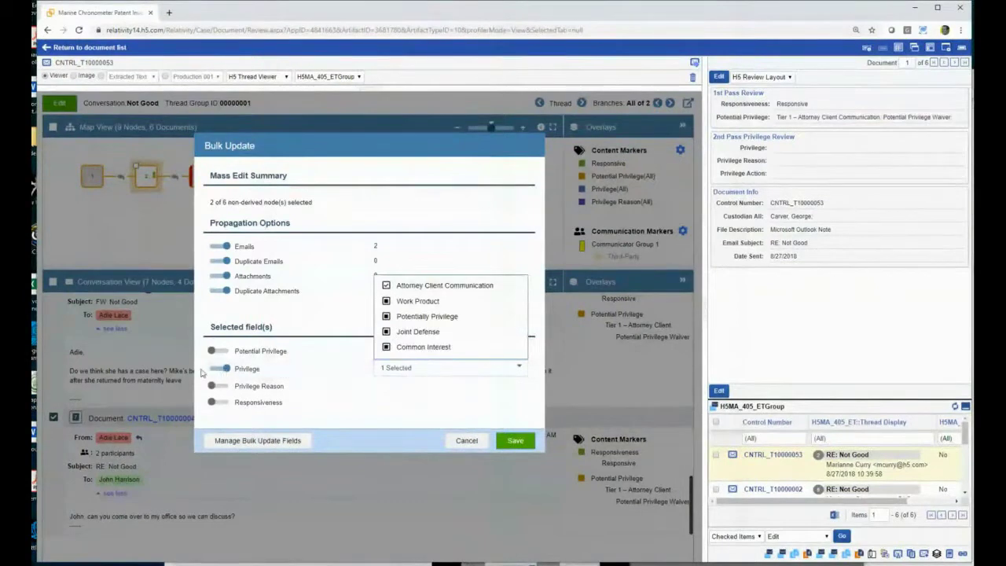
{"action": "left_click", "coordinate": [381, 380]}
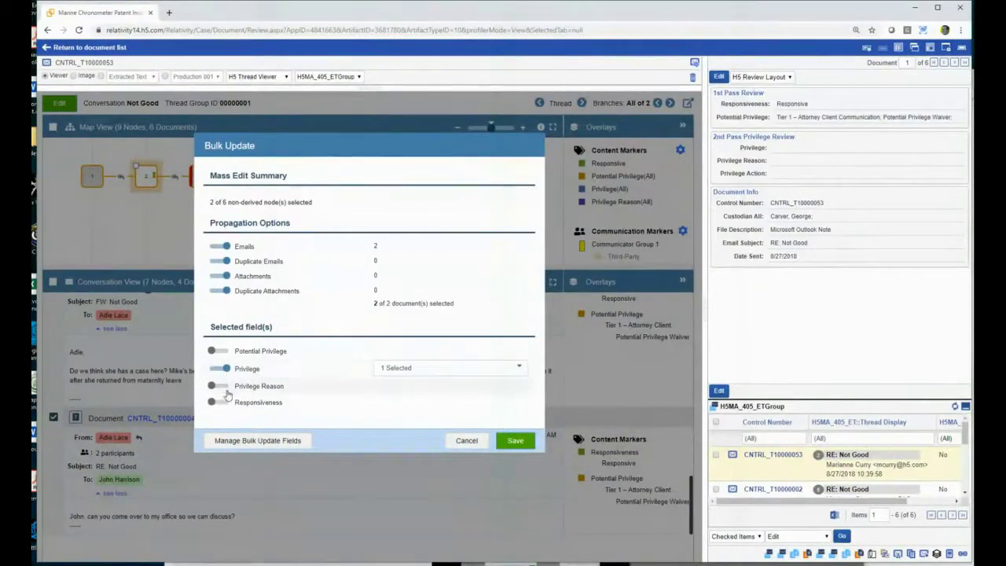
Set Privilege Reason to Reflecting legal advice of counsel in the bulk update and save it
{"action": "left_click", "coordinate": [225, 388]}
{"action": "left_click", "coordinate": [425, 386]}
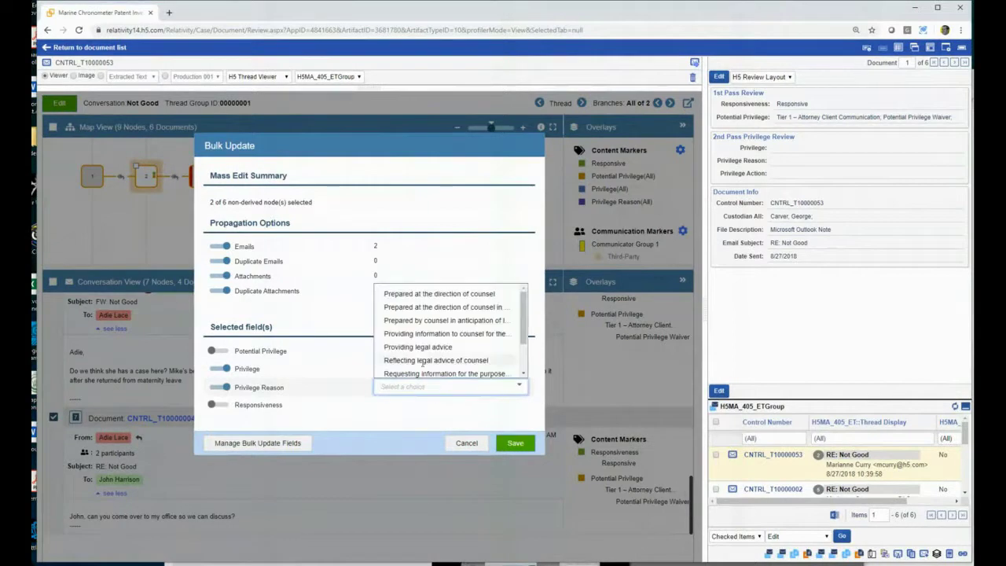
{"action": "left_click", "coordinate": [421, 360]}
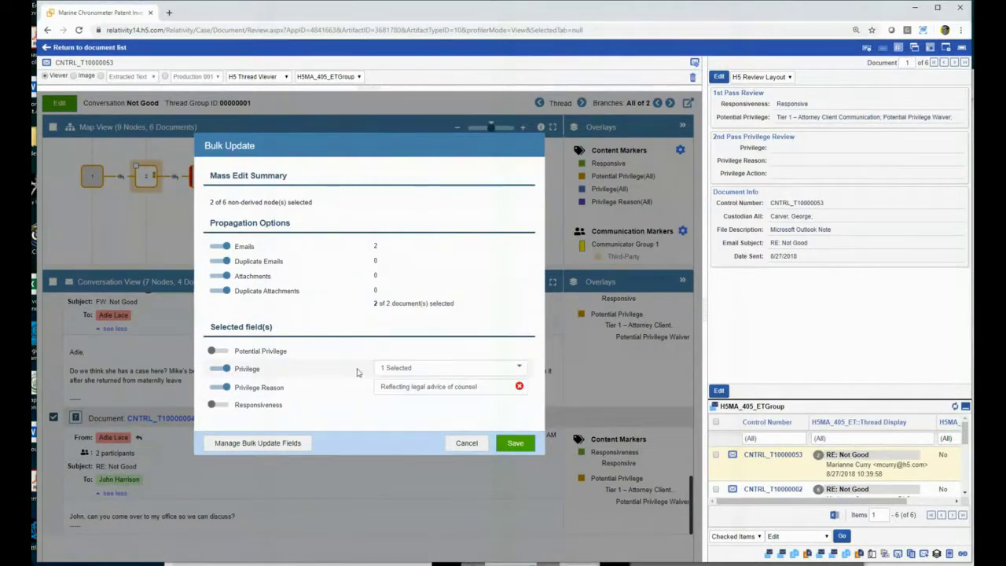
{"action": "left_click", "coordinate": [515, 443]}
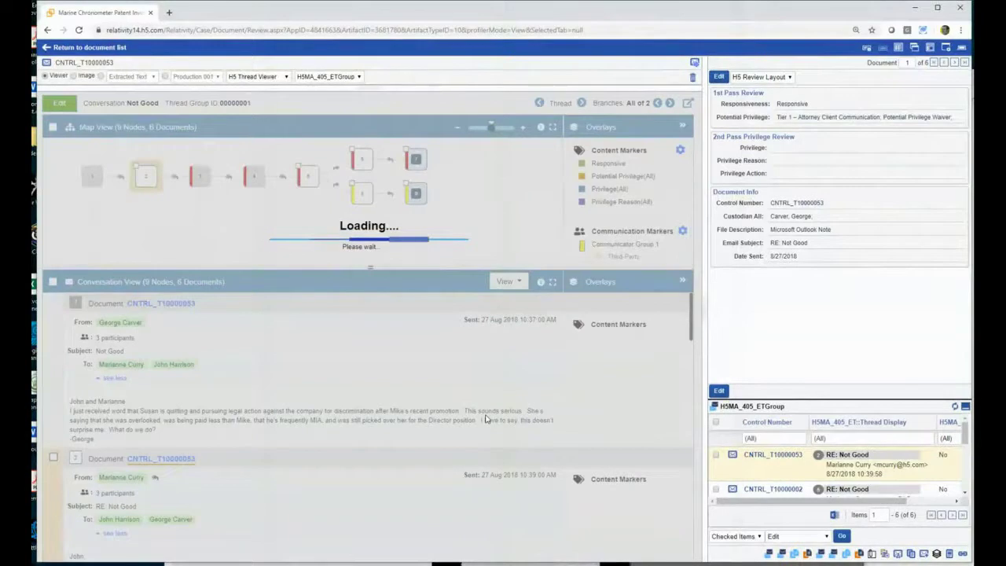
Check the privilege and privilege reason markers on the emails at nodes 6 and 7
{"action": "scroll", "coordinate": [656, 440], "scroll_direction": "down", "scroll_amount": 1}
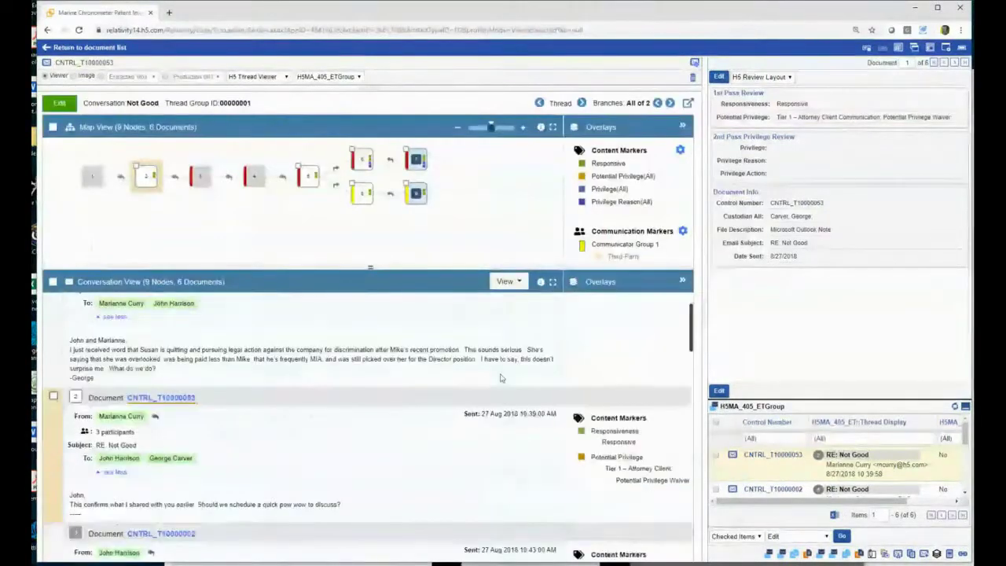
{"action": "scroll", "coordinate": [568, 504], "scroll_direction": "down", "scroll_amount": 1}
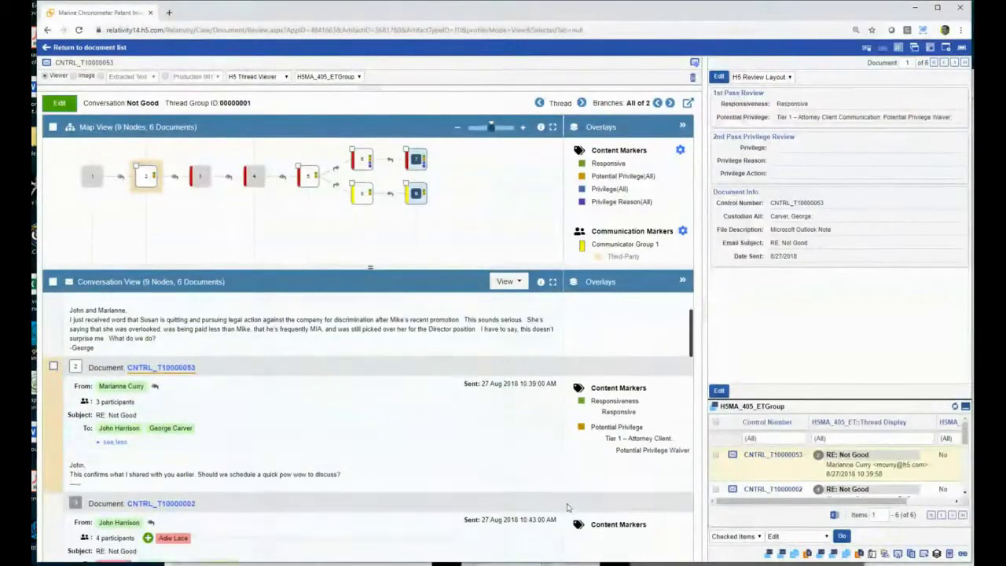
{"action": "left_click", "coordinate": [359, 166]}
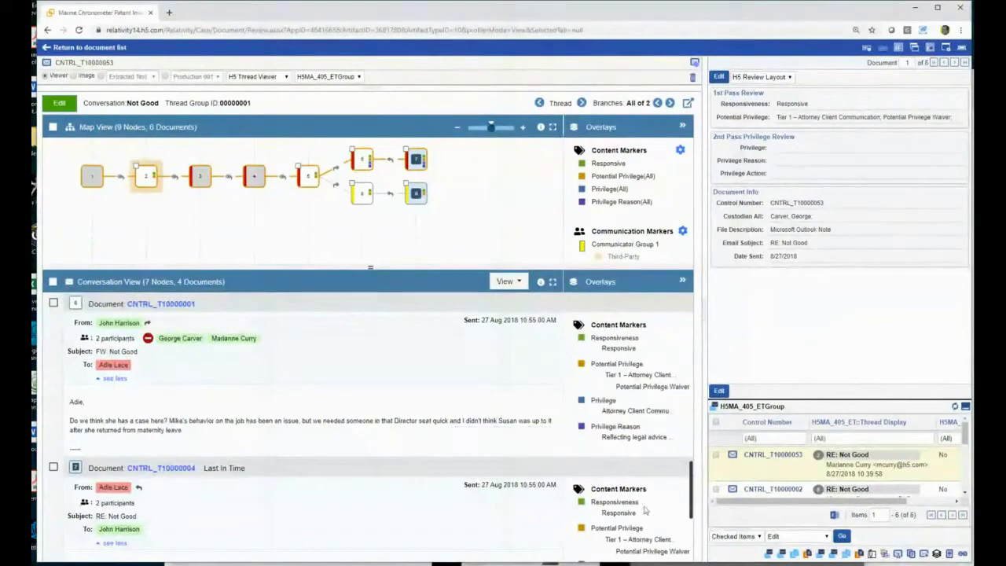
{"action": "scroll", "coordinate": [640, 503], "scroll_direction": "down", "scroll_amount": 2}
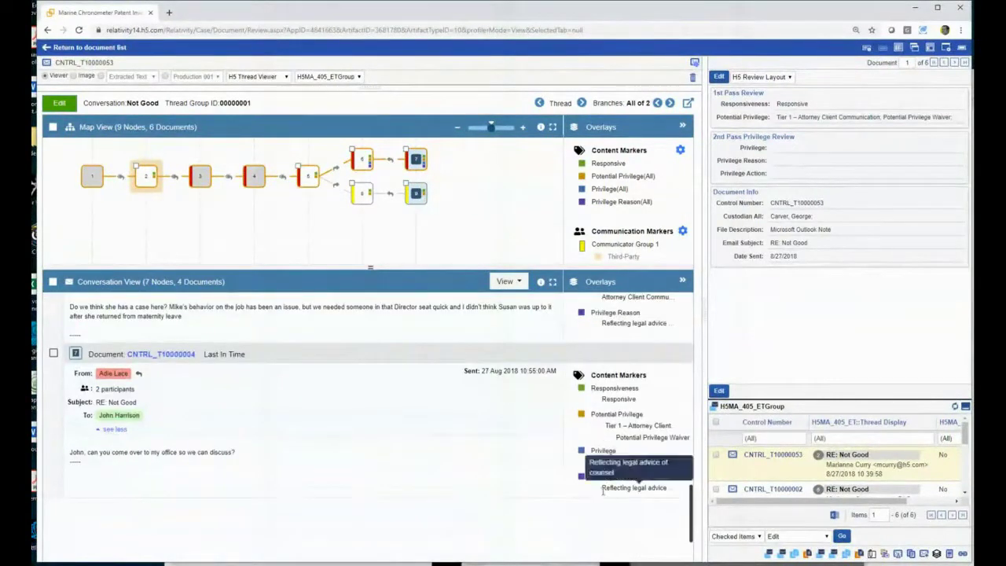
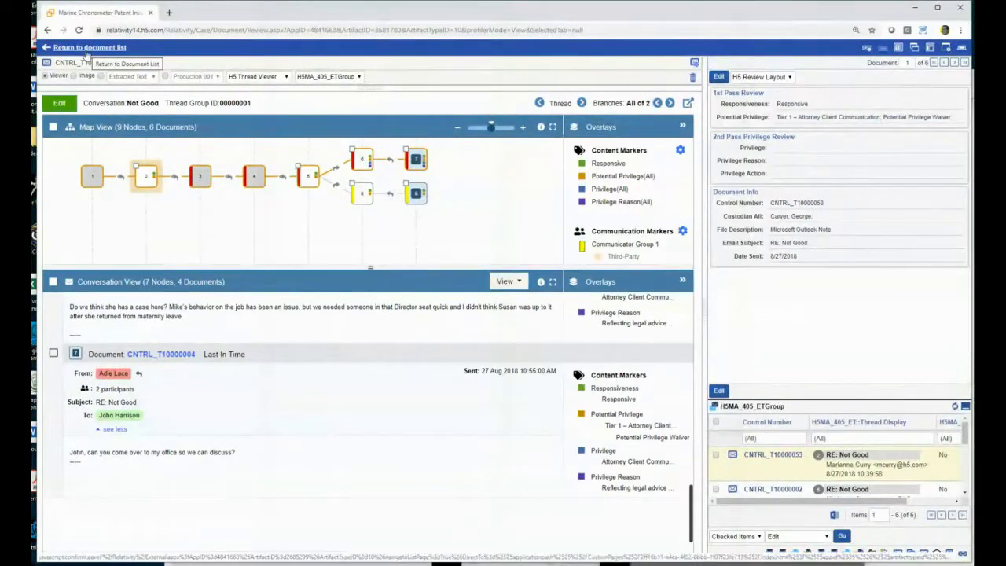
Return to the document list and switch it to the Privilege Log Preparation view
{"action": "left_click", "coordinate": [86, 49]}
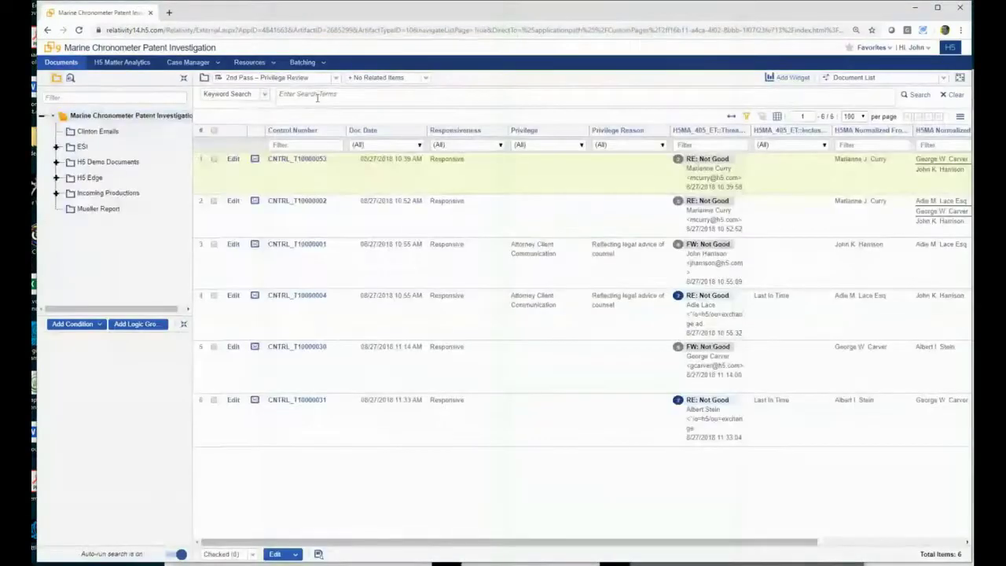
{"action": "left_click", "coordinate": [283, 77]}
{"action": "left_click", "coordinate": [279, 198]}
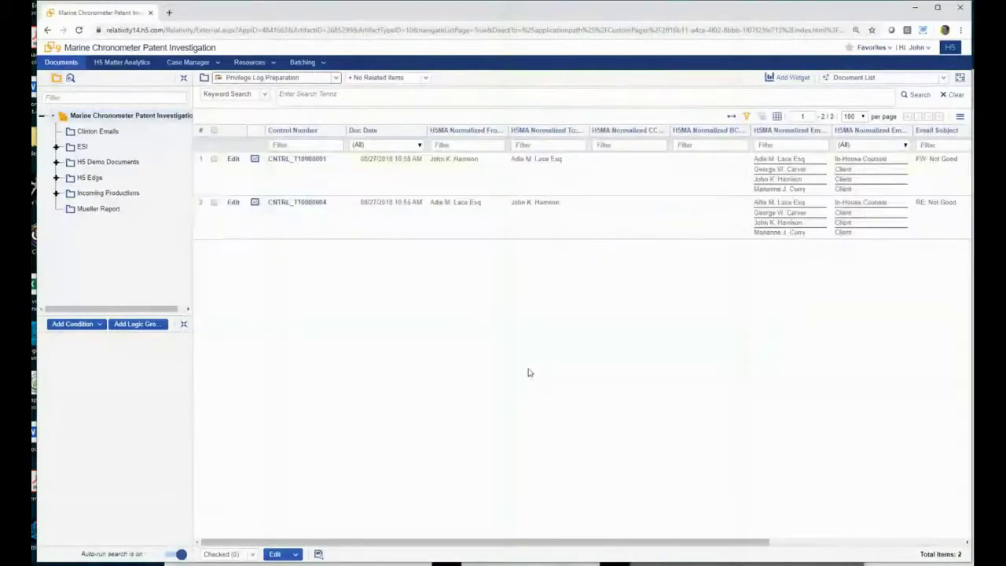
Examine the privilege log columns for both emails, from the normalized sender and recipient fields through Email Subject, Privilege and Privilege Reason
{"action": "left_click_drag", "start_coordinate": [624, 542], "coordinate": [694, 550]}
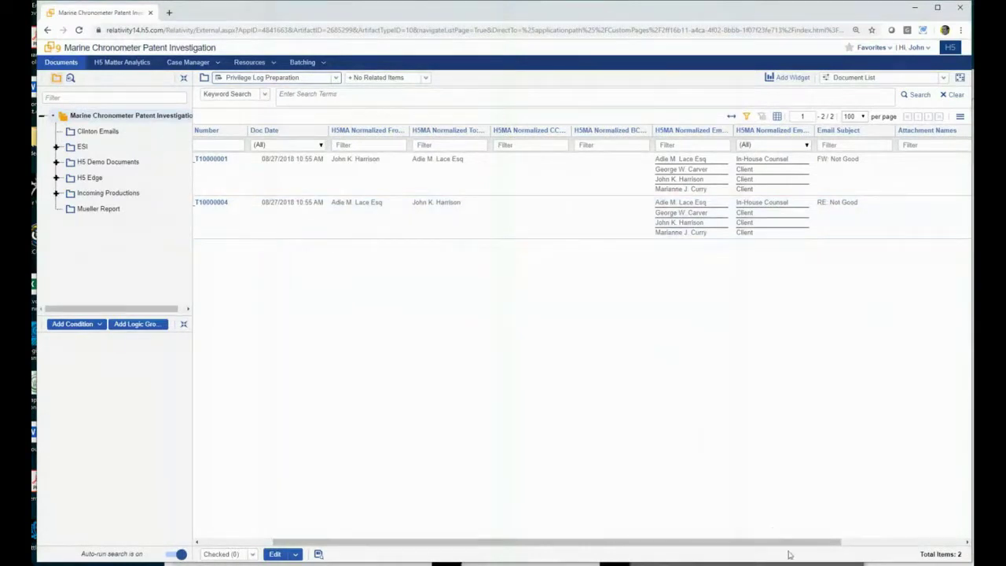
{"action": "left_click_drag", "start_coordinate": [791, 549], "coordinate": [918, 560]}
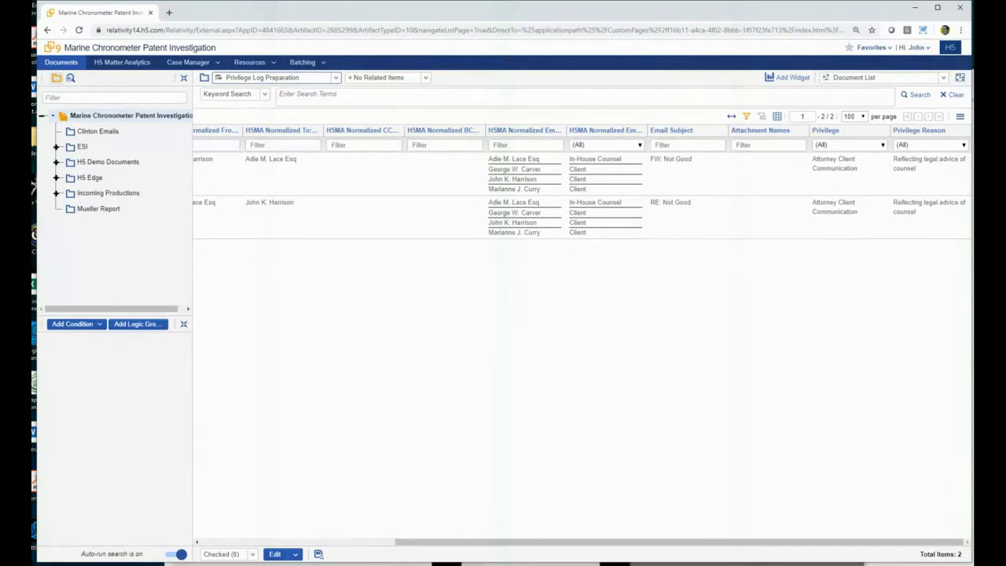
{"action": "left_click_drag", "start_coordinate": [467, 544], "coordinate": [306, 541]}
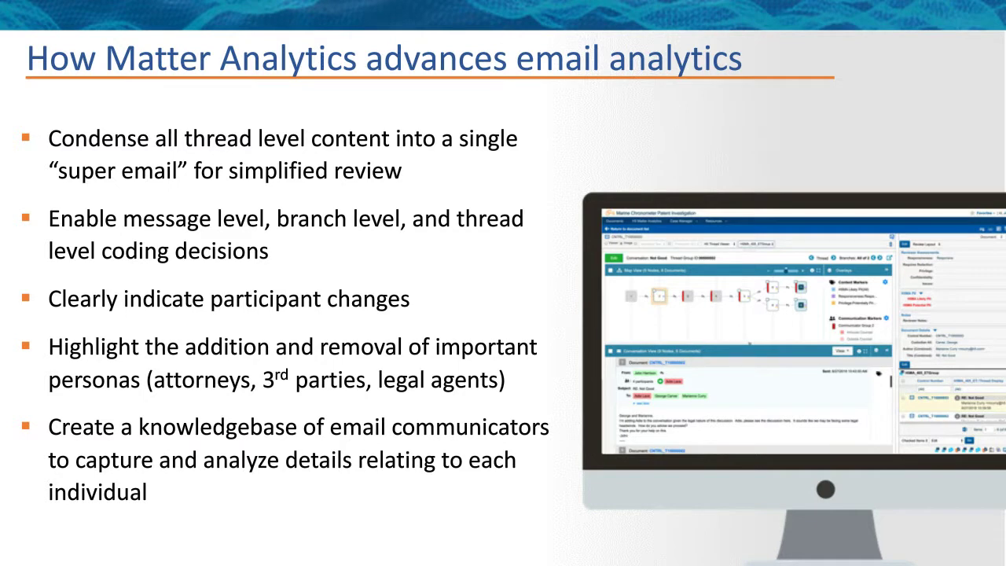
{"action": "key", "text": "Right"}
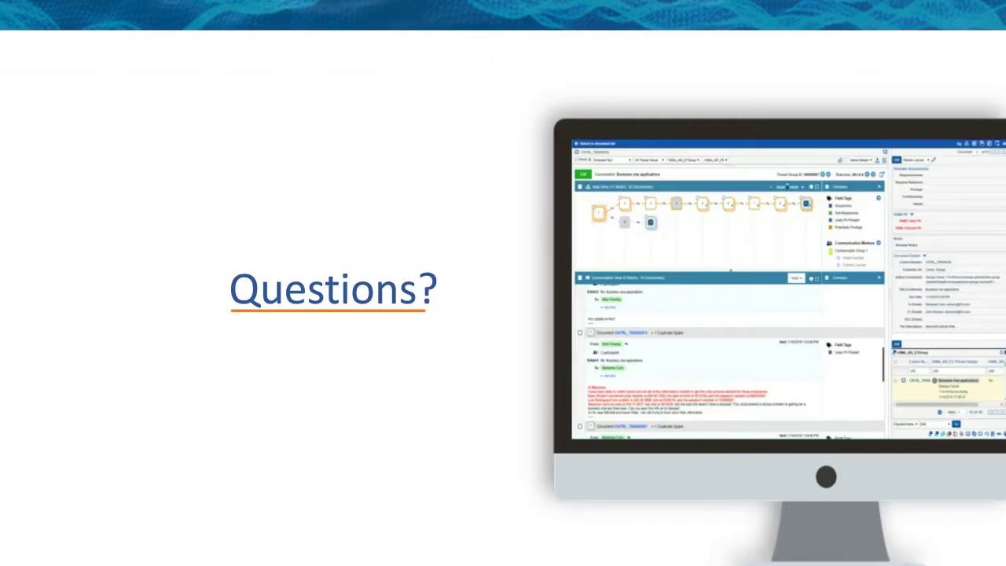